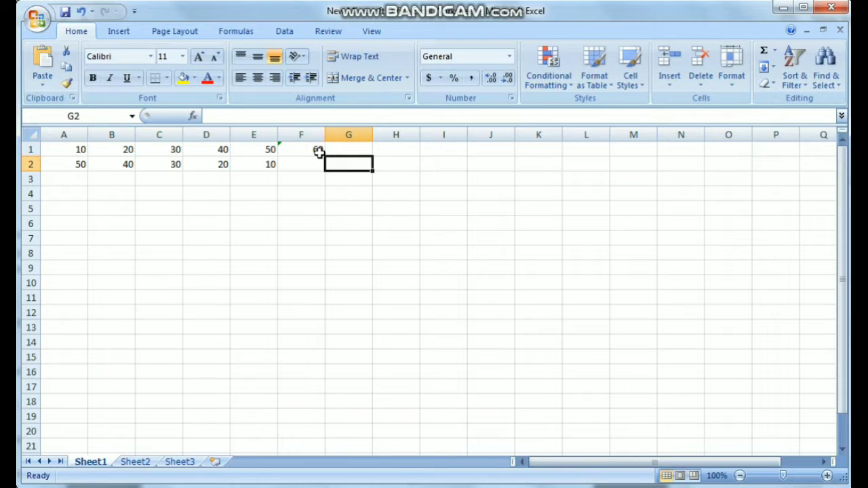
- Enter the formula =SUM(A1:C1) in cell H1 to total the first three values of row 1
{"action": "left_click", "coordinate": [317, 150]}
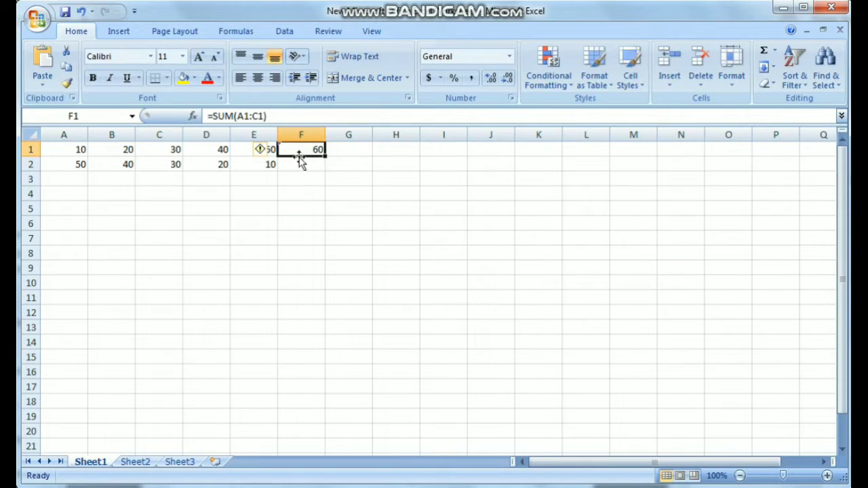
{"action": "left_click", "coordinate": [407, 152]}
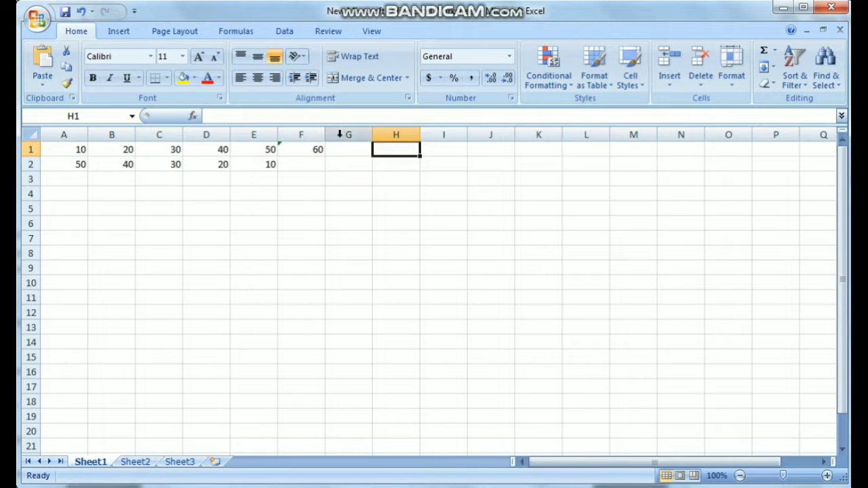
{"action": "left_click", "coordinate": [279, 117]}
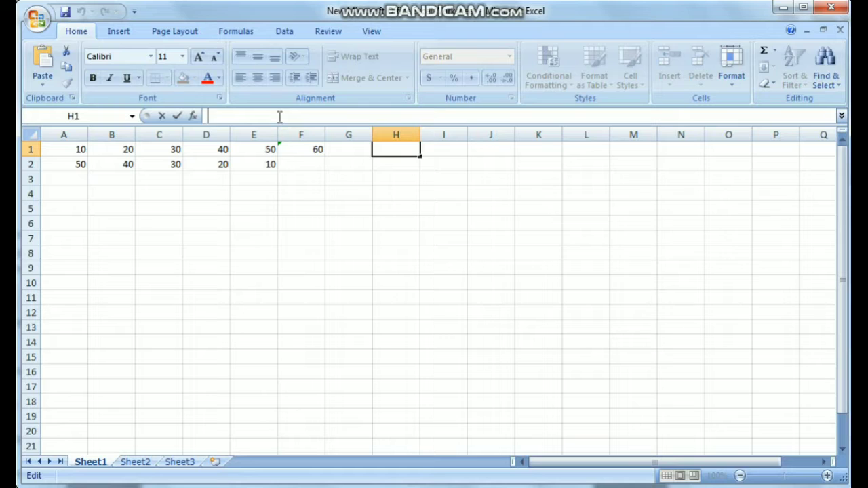
{"action": "type", "text": "="}
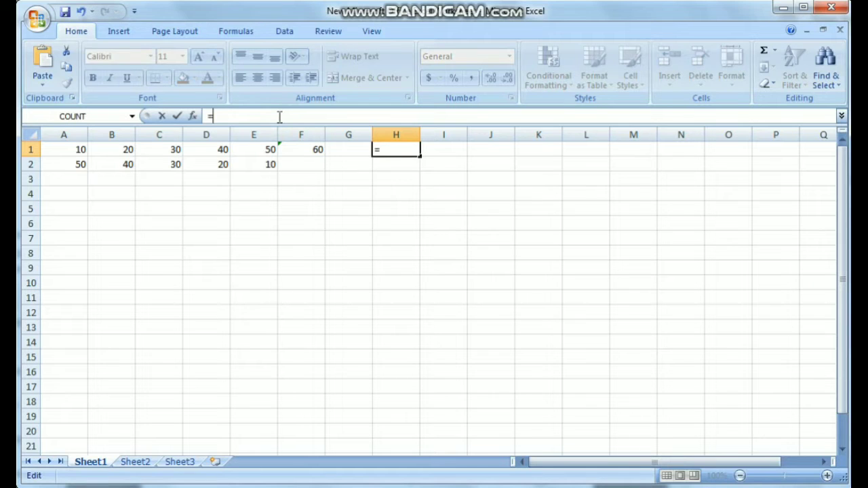
{"action": "type", "text": "SU"}
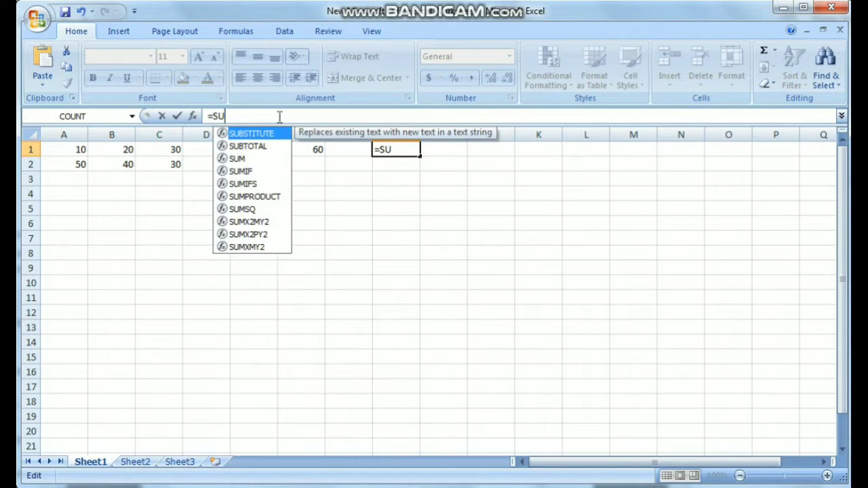
{"action": "type", "text": "M("}
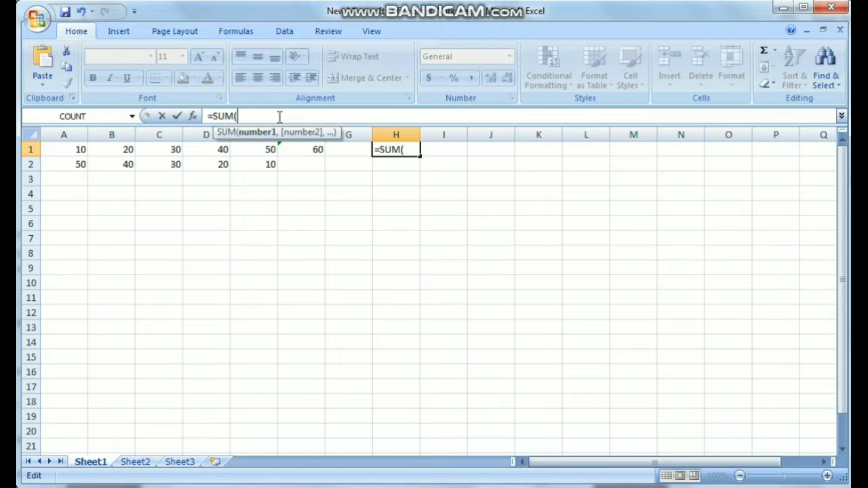
{"action": "type", "text": "A"}
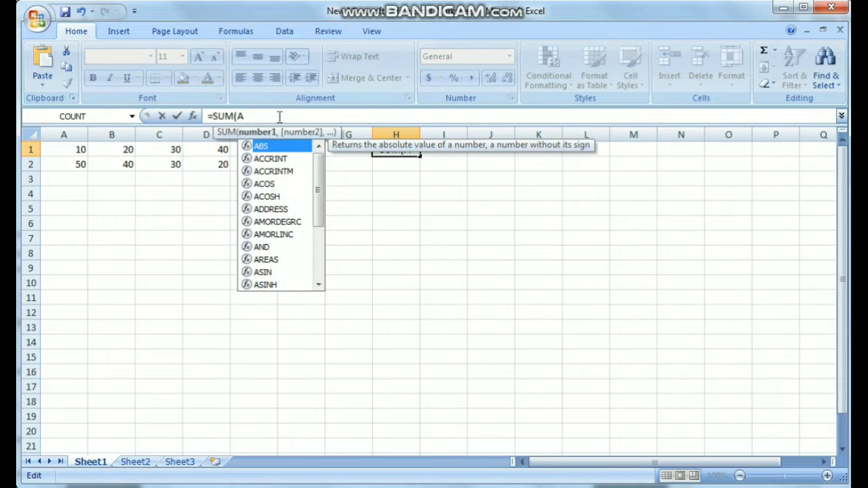
{"action": "type", "text": "1"}
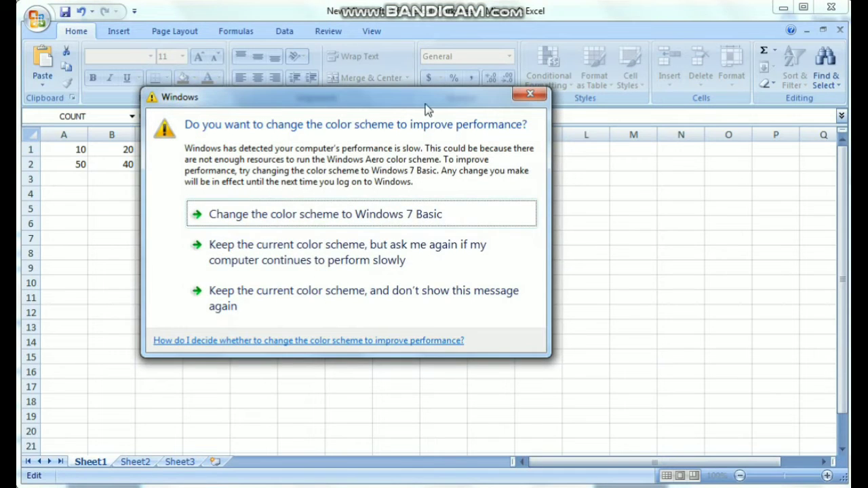
{"action": "left_click", "coordinate": [529, 94]}
{"action": "left_click", "coordinate": [388, 114]}
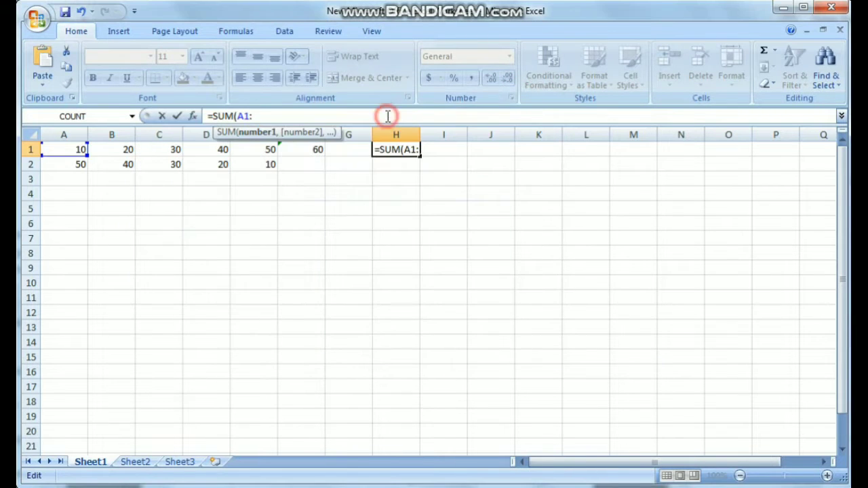
{"action": "type", "text": ":C"}
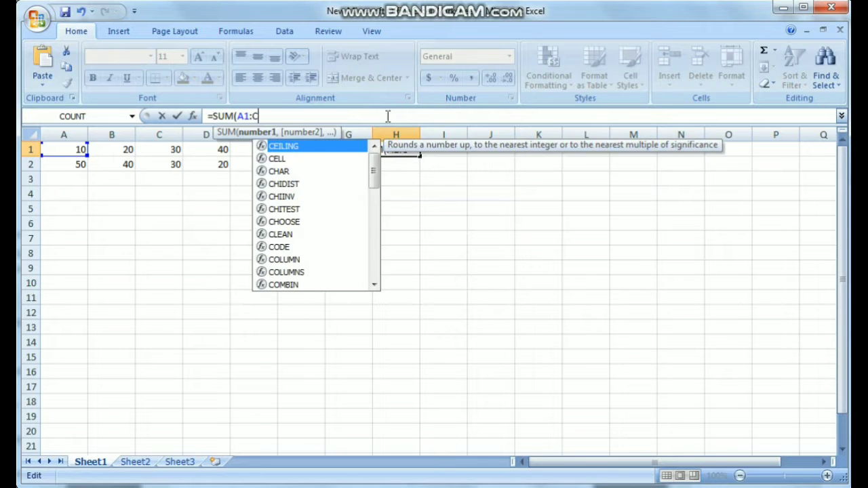
{"action": "type", "text": "1"}
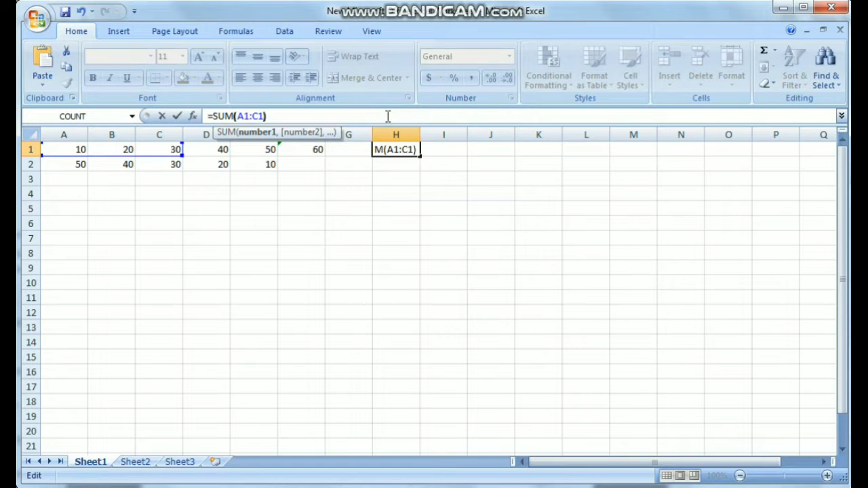
{"action": "type", "text": ")"}
{"action": "key", "text": "Return"}
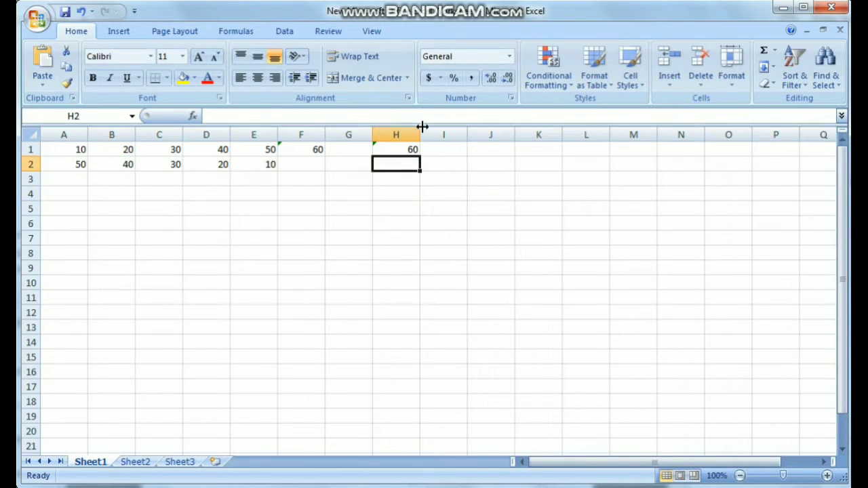
{"action": "left_click", "coordinate": [397, 149]}
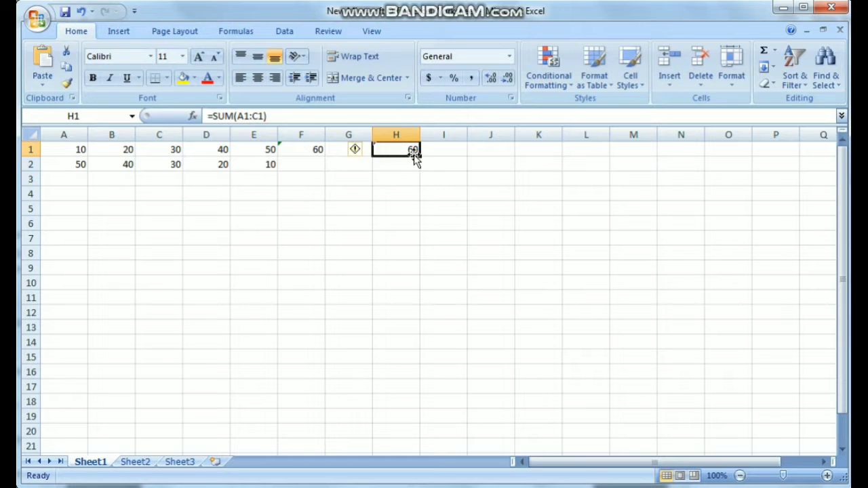
- Undo the SUM formulas in H1 and F1
{"action": "key", "text": "ctrl+z"}
{"action": "key", "text": "ctrl+z"}
{"action": "left_click", "coordinate": [407, 234]}
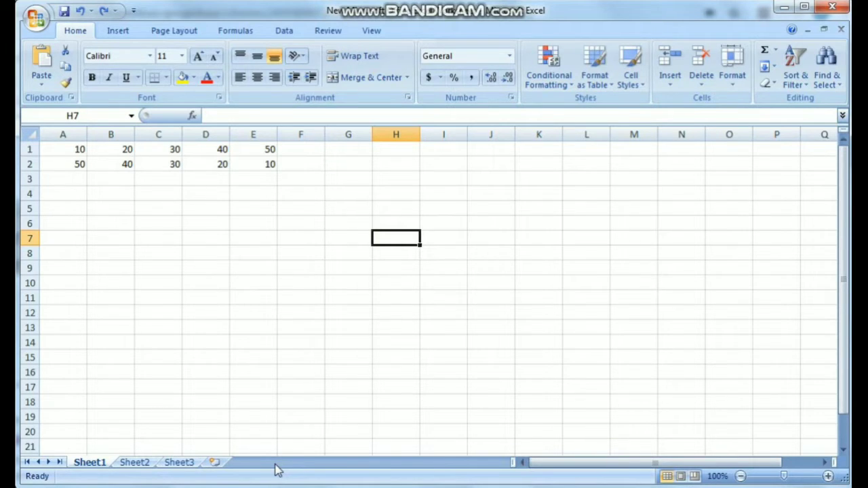
- Count the numbers in A1:E1 with the AutoSum Count Numbers function, placing the result in F1
{"action": "left_click", "coordinate": [386, 225]}
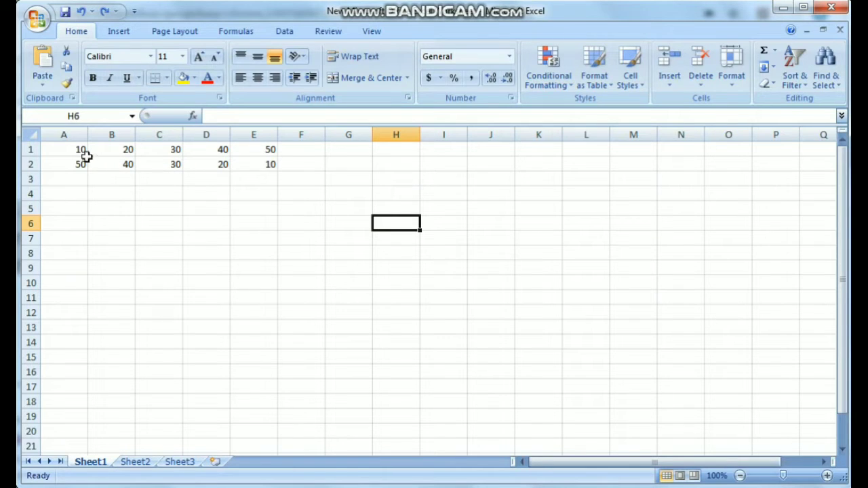
{"action": "left_click_drag", "start_coordinate": [75, 151], "coordinate": [237, 149]}
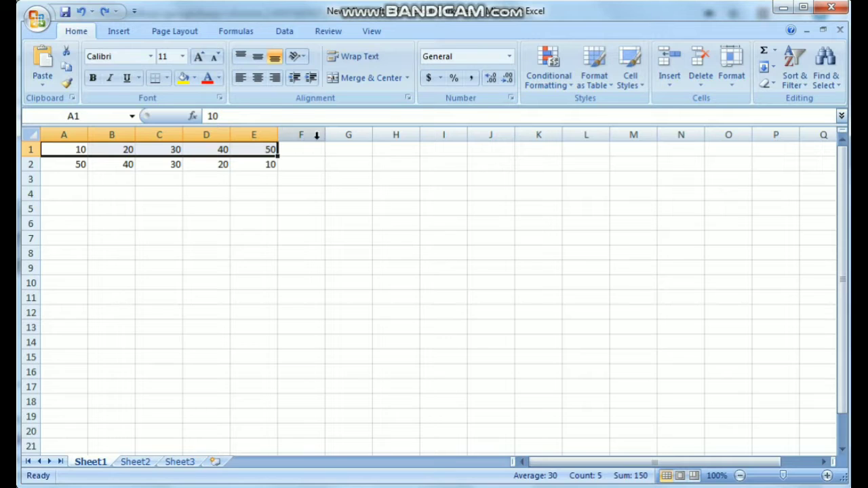
{"action": "left_click", "coordinate": [775, 54]}
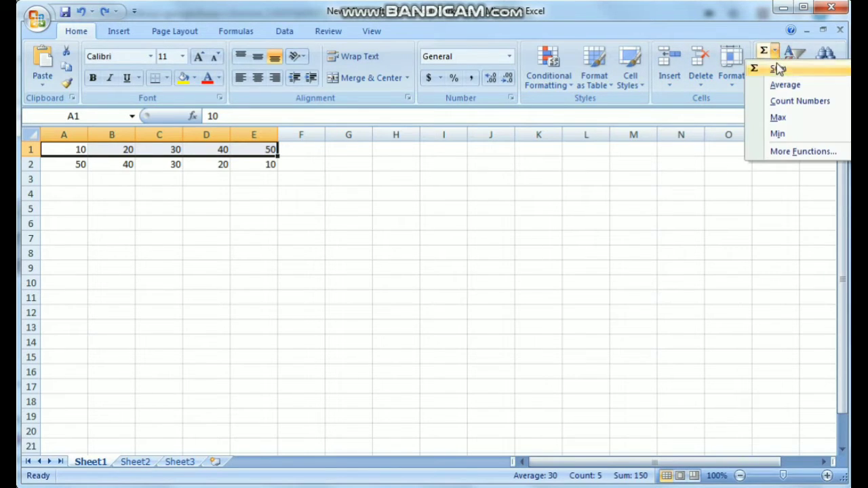
{"action": "left_click", "coordinate": [793, 103]}
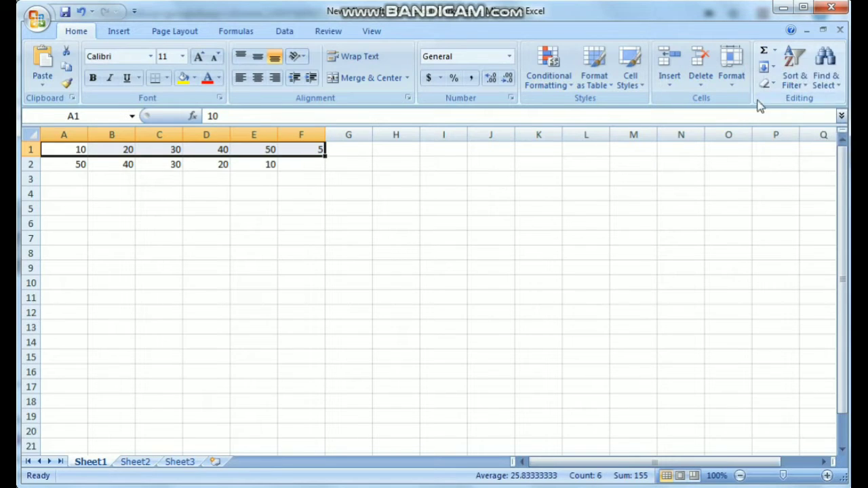
{"action": "left_click", "coordinate": [358, 160]}
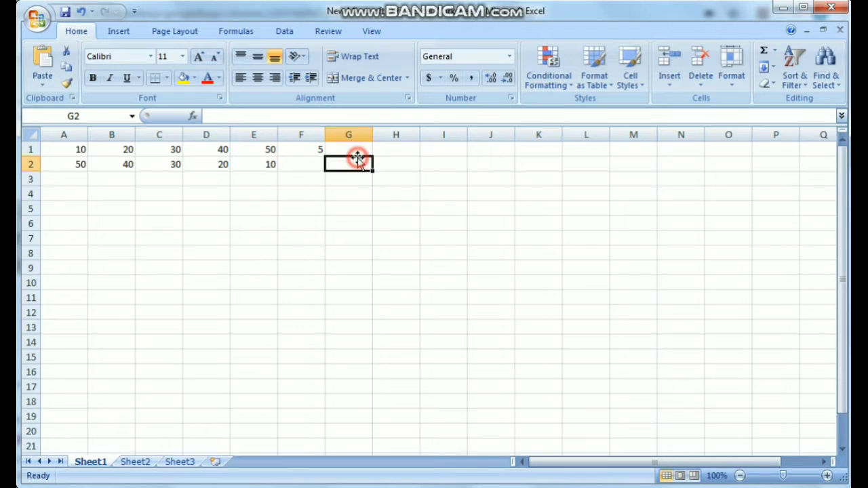
- Inspect the COUNT formula in F1 and clear it from the cell
{"action": "left_click", "coordinate": [316, 150]}
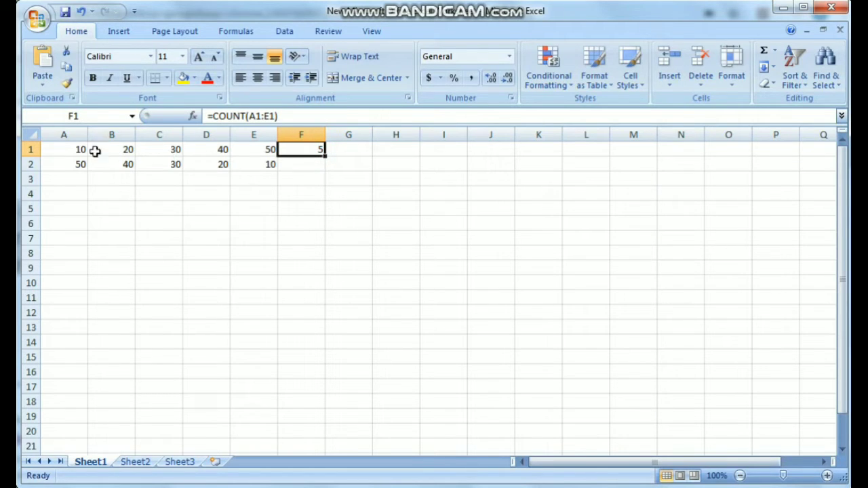
{"action": "key", "text": "Delete"}
{"action": "left_click", "coordinate": [370, 222]}
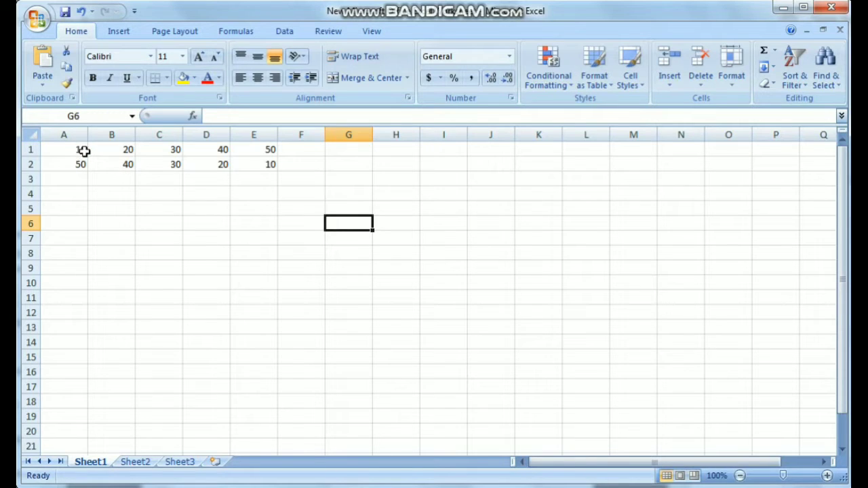
- Calculate the average of A1:E1 with the AutoSum Average function, placing it in F1, and inspect that cell
{"action": "left_click_drag", "start_coordinate": [80, 150], "coordinate": [249, 150]}
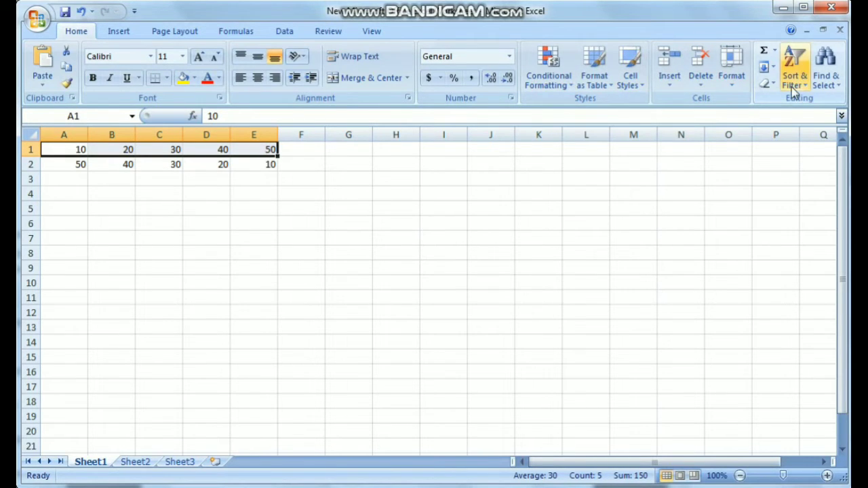
{"action": "left_click", "coordinate": [775, 53]}
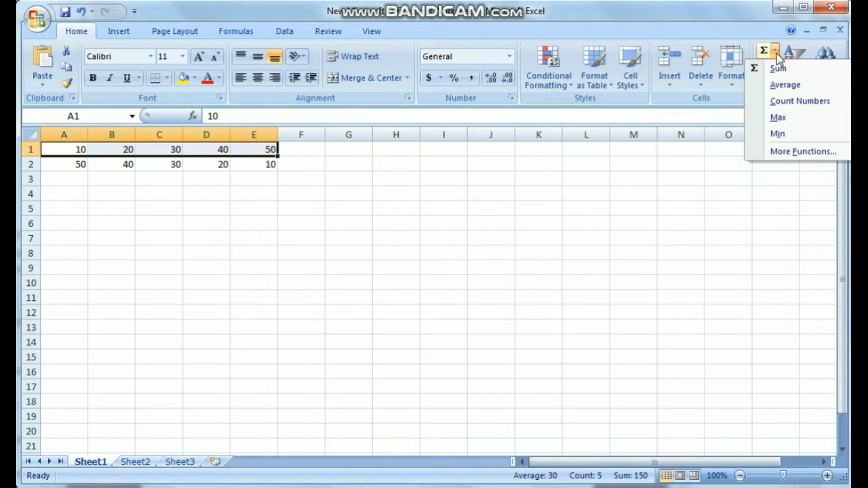
{"action": "left_click", "coordinate": [805, 85]}
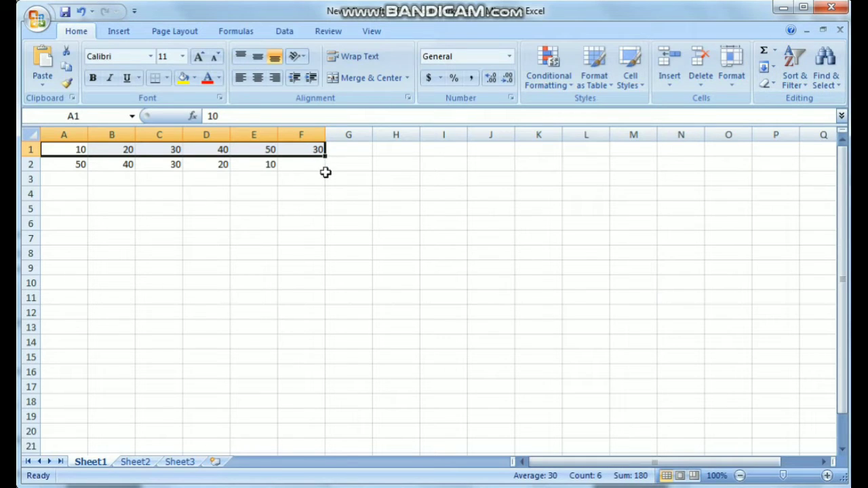
{"action": "left_click", "coordinate": [344, 196]}
{"action": "left_click", "coordinate": [311, 149]}
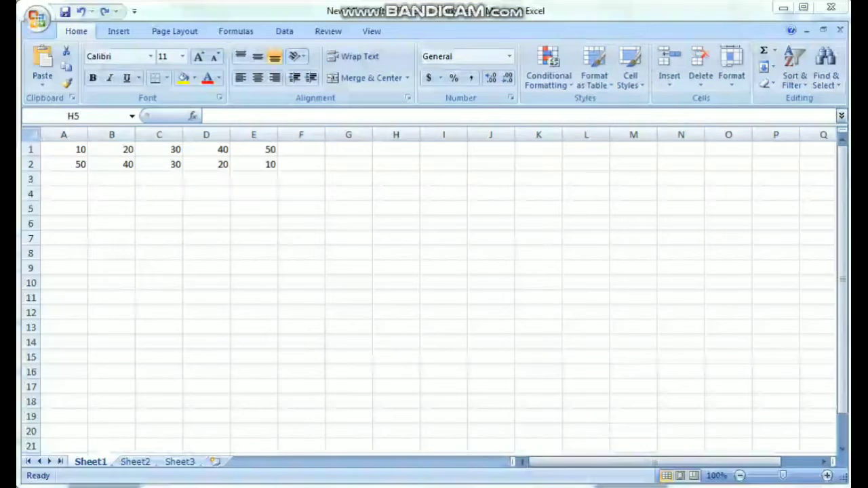
- Find the minimum of A1:E1 with the AutoSum Min function, placing it in F1, and inspect its formula
{"action": "left_click", "coordinate": [367, 237]}
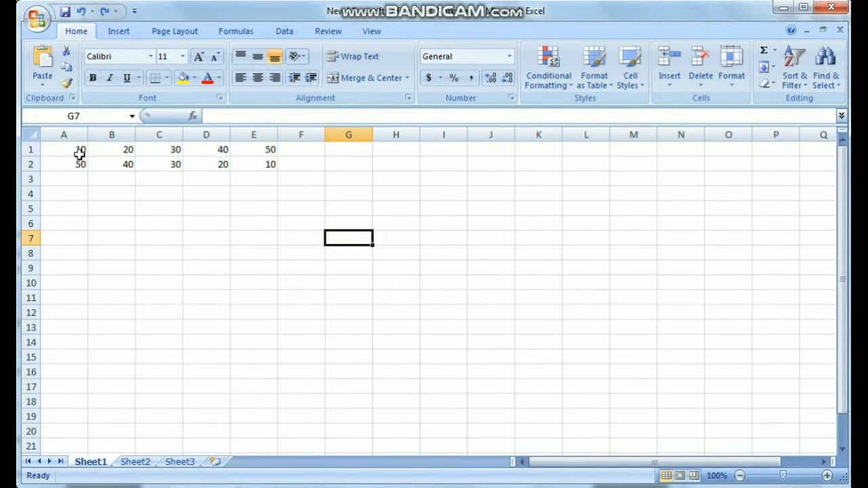
{"action": "left_click_drag", "start_coordinate": [72, 150], "coordinate": [248, 144]}
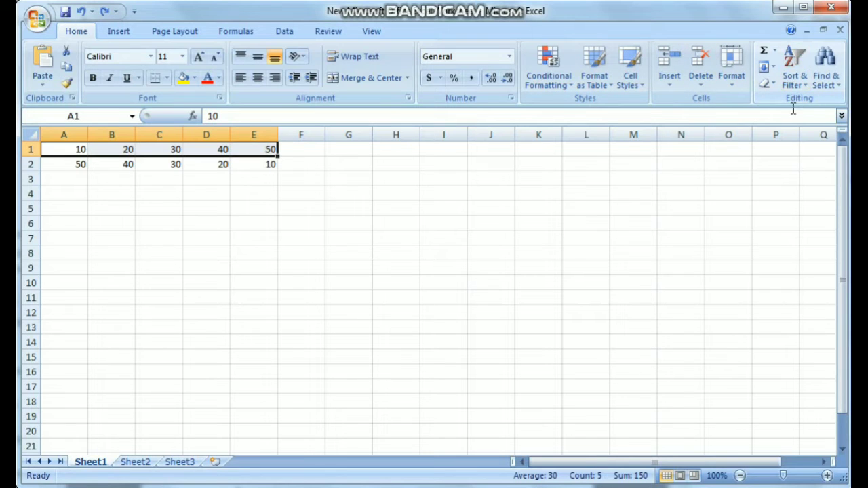
{"action": "left_click", "coordinate": [775, 51]}
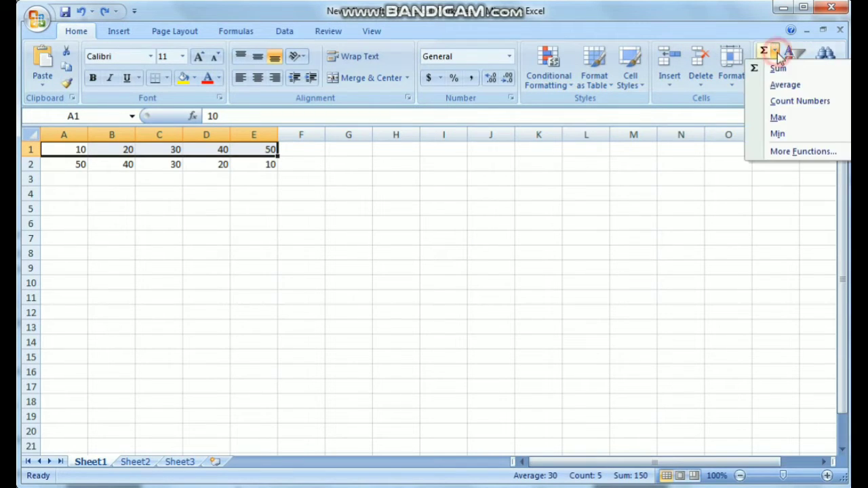
{"action": "left_click", "coordinate": [778, 134]}
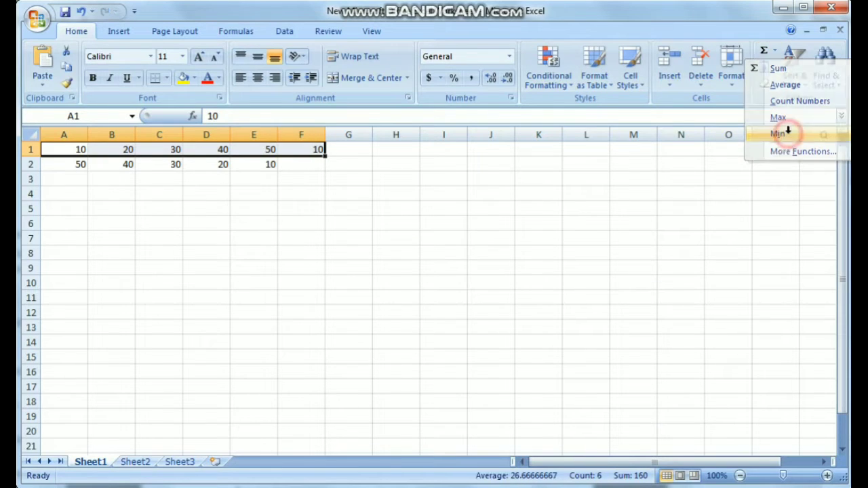
{"action": "left_click", "coordinate": [380, 178]}
{"action": "left_click", "coordinate": [320, 151]}
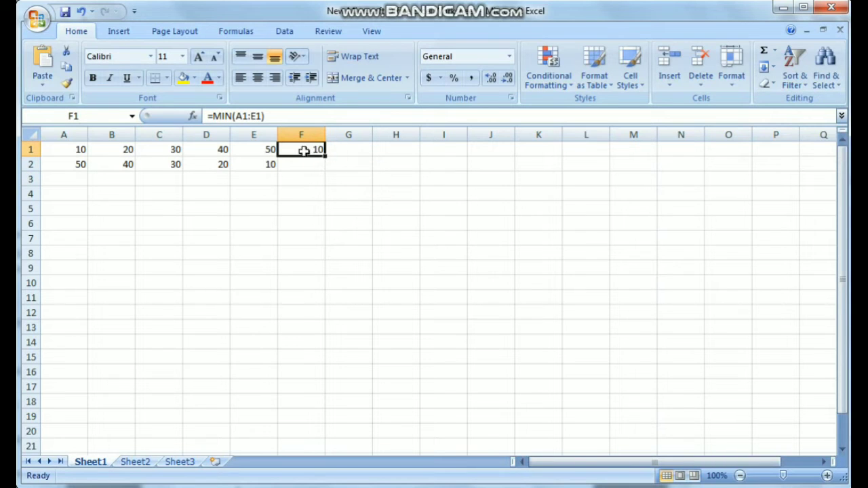
- Set cell C1 to 5 and check the minimum in F1
{"action": "left_click", "coordinate": [155, 152]}
{"action": "type", "text": "5"}
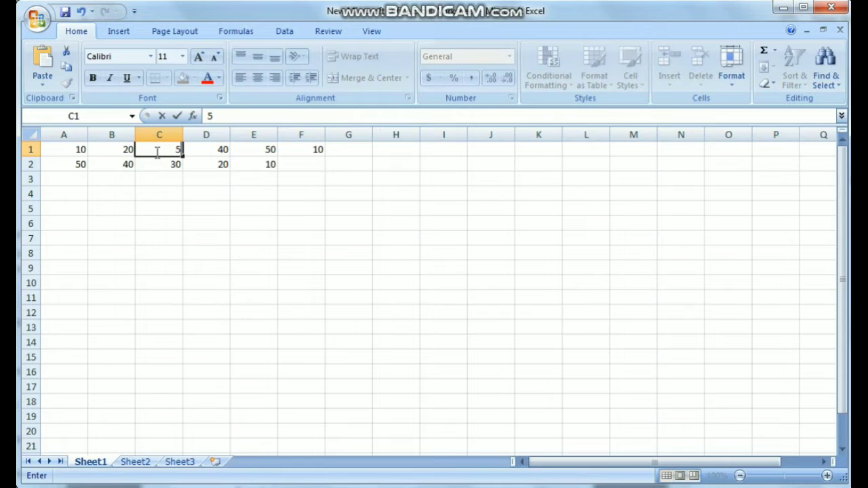
{"action": "left_click", "coordinate": [180, 193]}
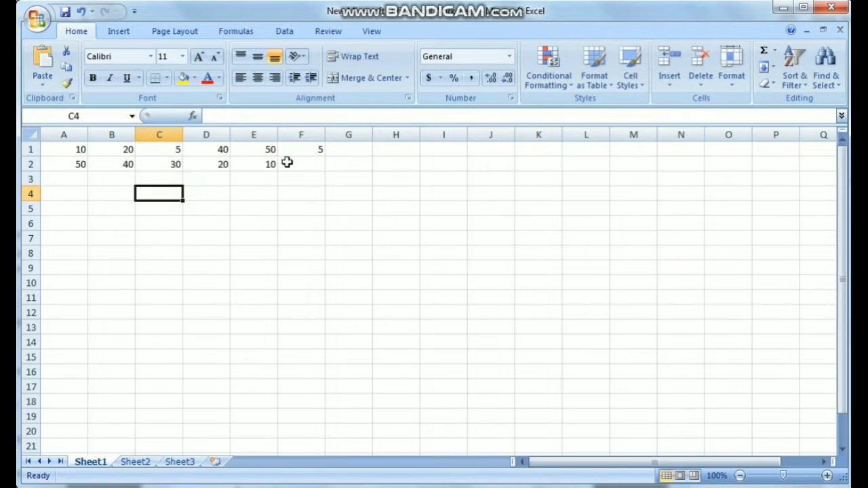
{"action": "left_click", "coordinate": [316, 149]}
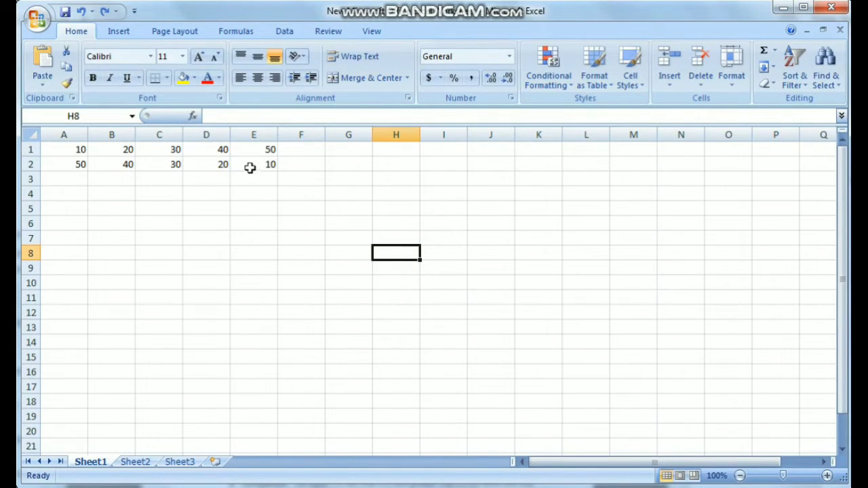
- Find the maximum of A2:E2 with the AutoSum Max function, placing it in F2, and inspect its formula
{"action": "left_click_drag", "start_coordinate": [83, 168], "coordinate": [248, 163]}
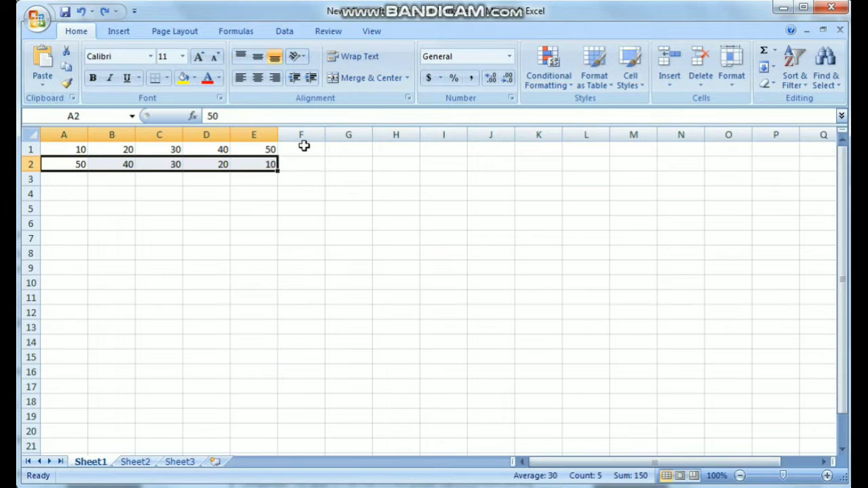
{"action": "left_click", "coordinate": [775, 51]}
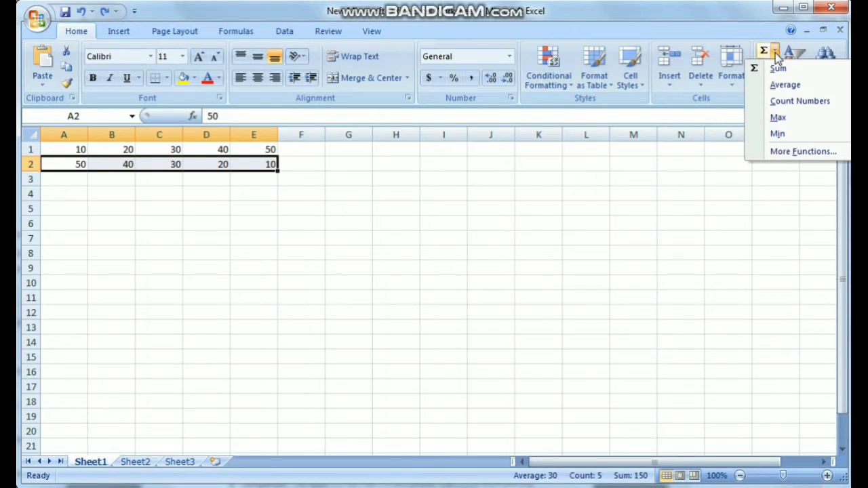
{"action": "left_click", "coordinate": [791, 118]}
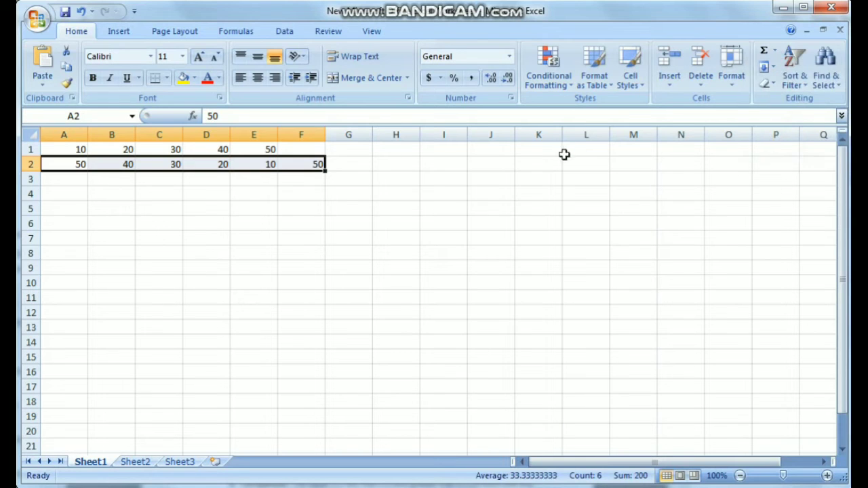
{"action": "left_click", "coordinate": [360, 173]}
{"action": "left_click", "coordinate": [318, 165]}
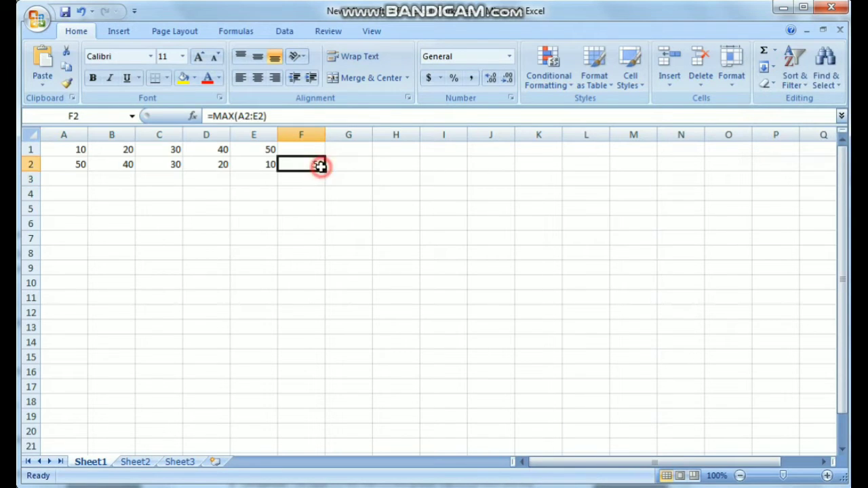
- Set cell C2 to 100 and check the maximum in F2
{"action": "left_click", "coordinate": [155, 169]}
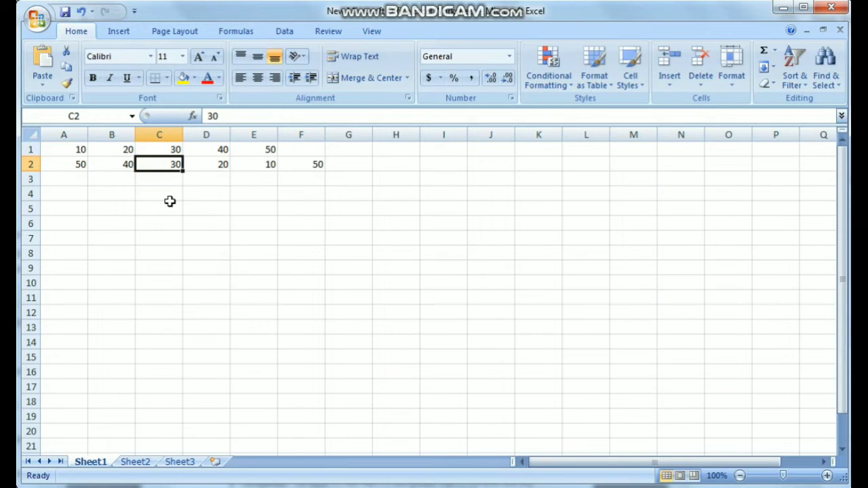
{"action": "type", "text": "1"}
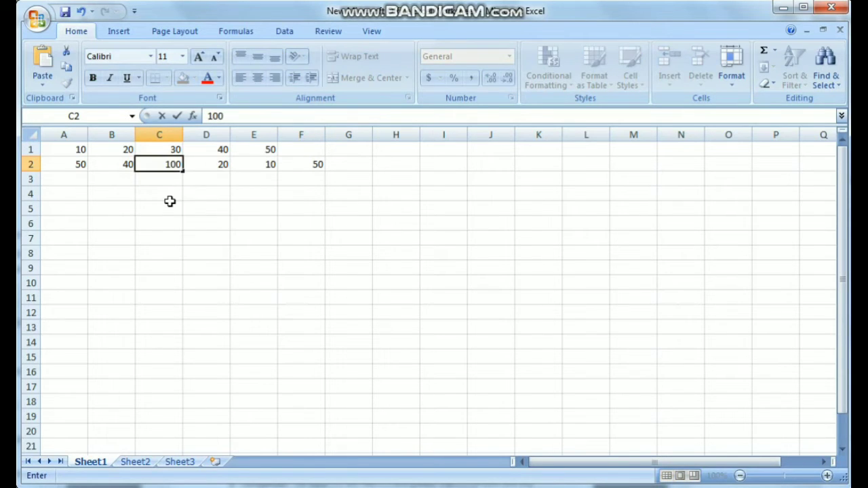
{"action": "type", "text": "00"}
{"action": "key", "text": "Return"}
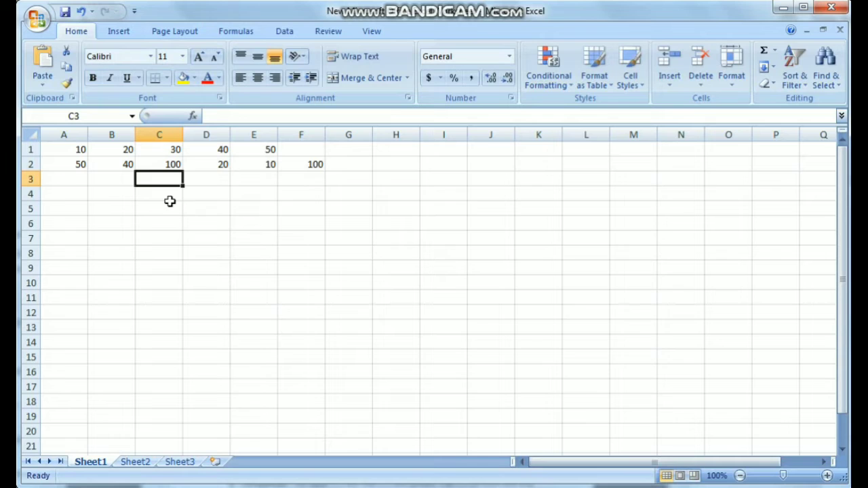
{"action": "left_click", "coordinate": [310, 168]}
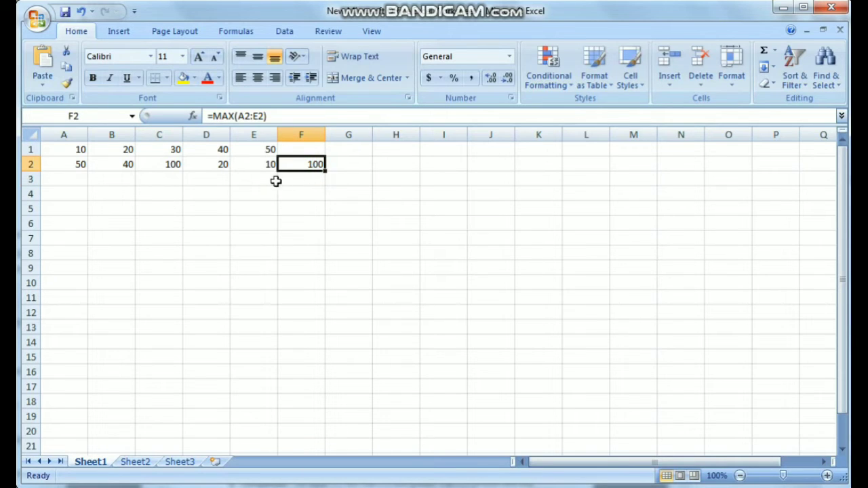
{"action": "left_click", "coordinate": [423, 219]}
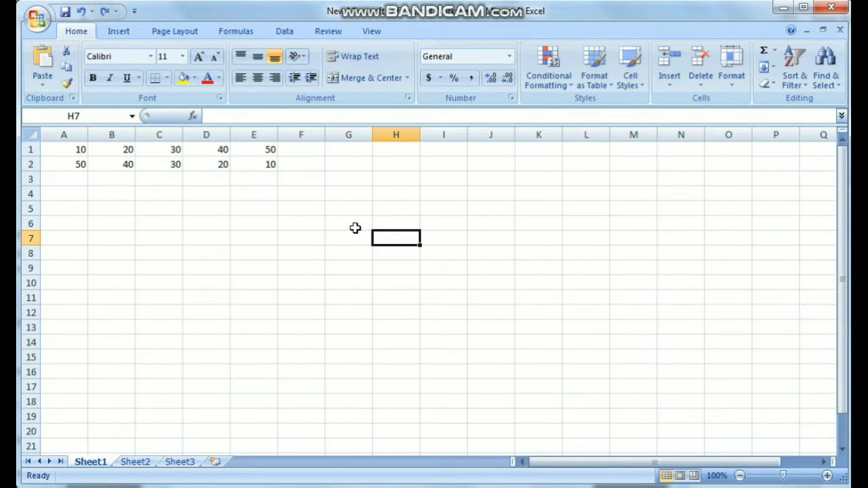
- Enter the addition formula =5+5 in cell G6
{"action": "left_click", "coordinate": [356, 227]}
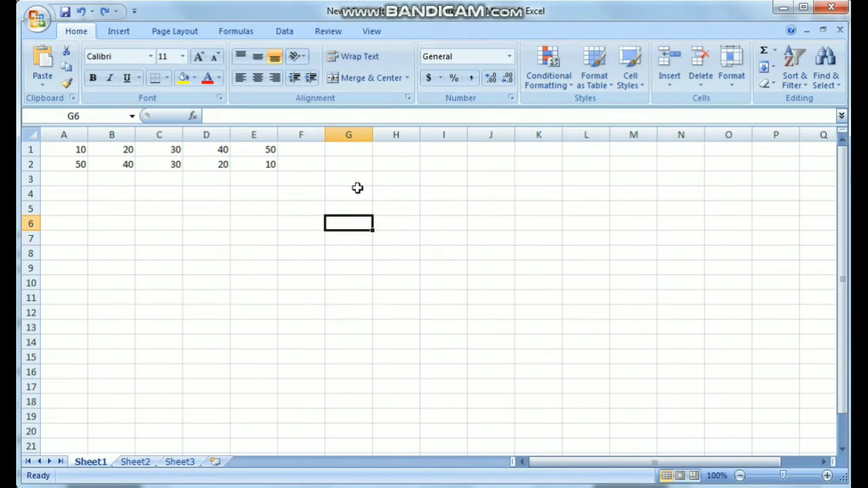
{"action": "left_click", "coordinate": [329, 117]}
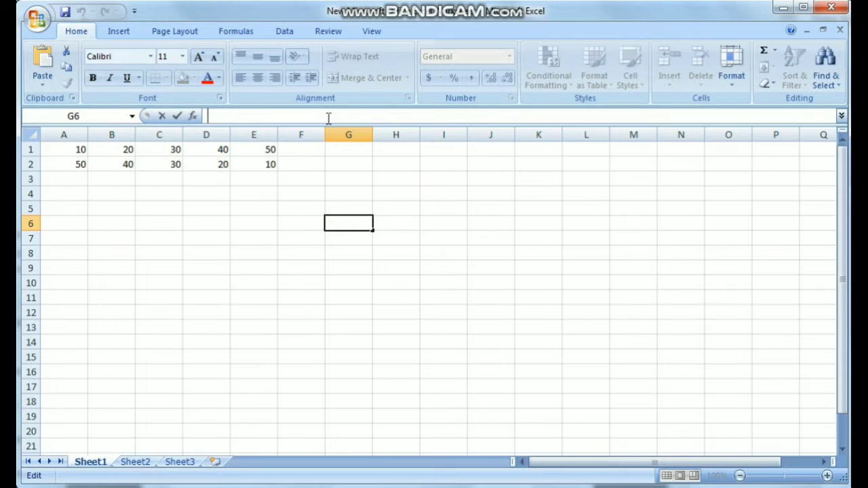
{"action": "type", "text": "+"}
{"action": "key", "text": "BackSpace"}
{"action": "type", "text": "="}
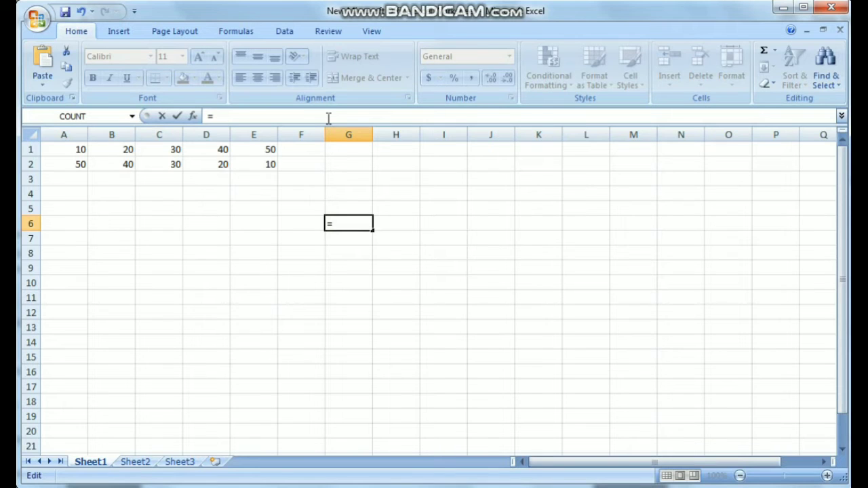
{"action": "type", "text": "5="}
{"action": "key", "text": "BackSpace"}
{"action": "type", "text": "+5"}
{"action": "key", "text": "Return"}
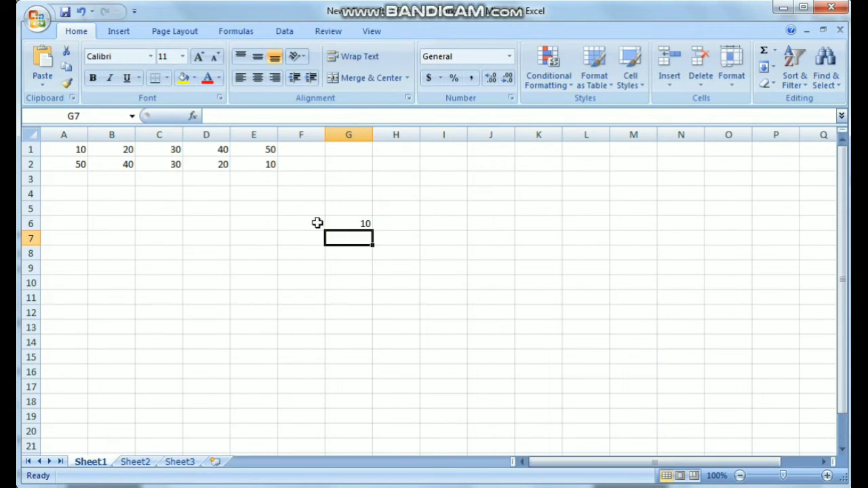
- Enter the formula =(3-3)*(33+50) in cell F7, dismissing the Windows color scheme prompt, and inspect the cell
{"action": "left_click", "coordinate": [292, 246]}
{"action": "left_click", "coordinate": [320, 117]}
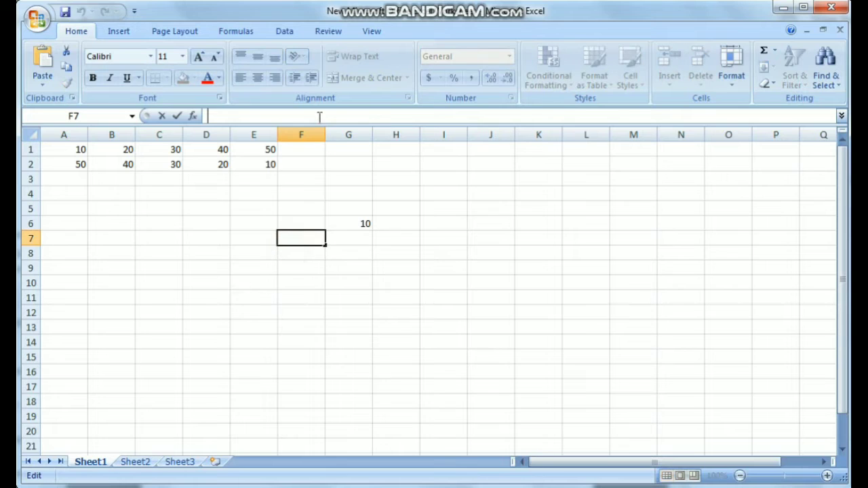
{"action": "type", "text": "="}
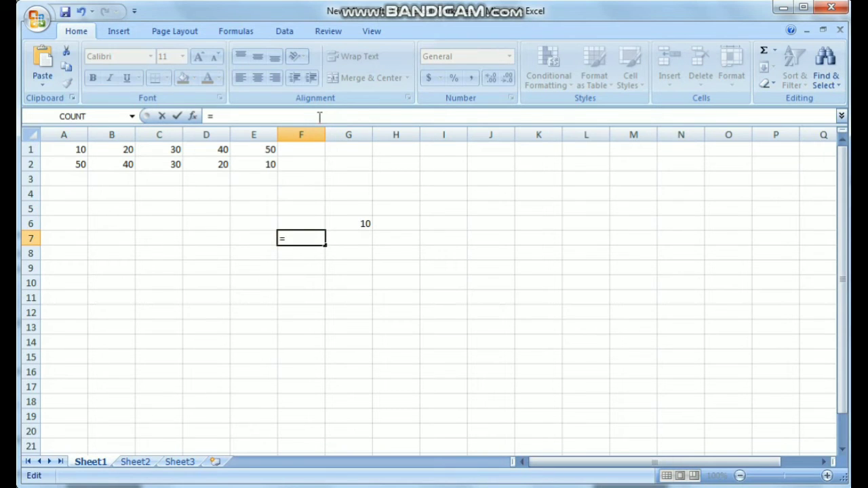
{"action": "type", "text": "(3-3"}
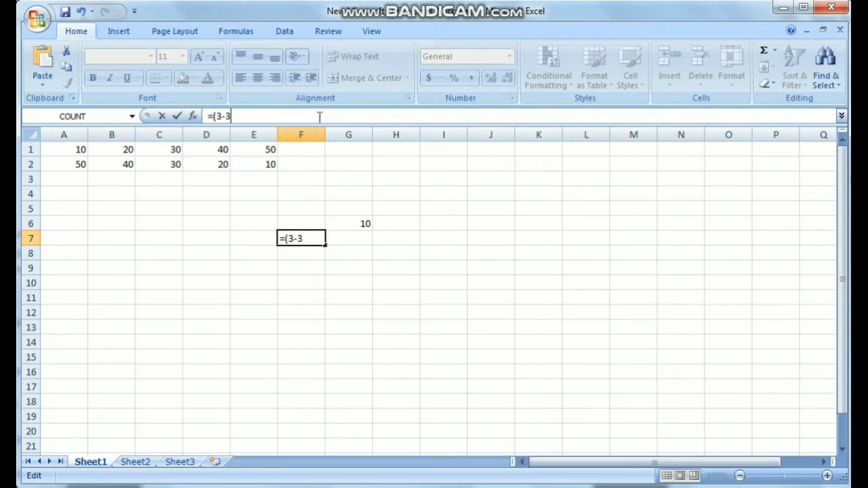
{"action": "type", "text": ")*(33"}
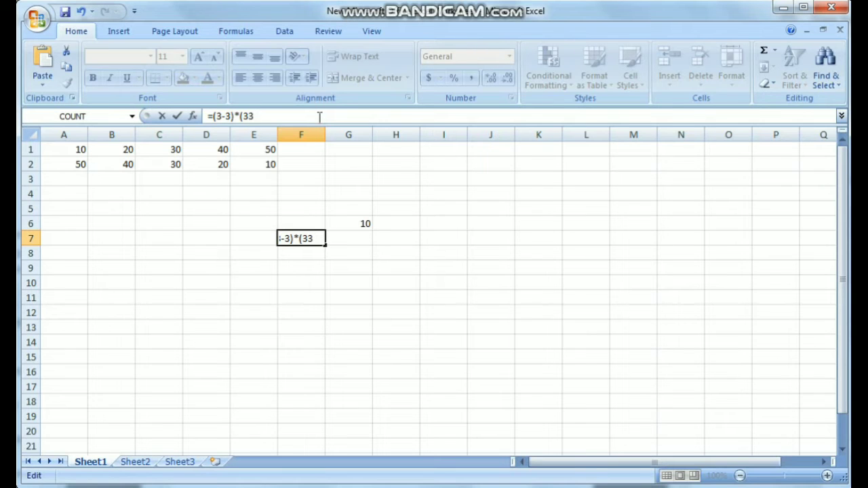
{"action": "type", "text": "+"}
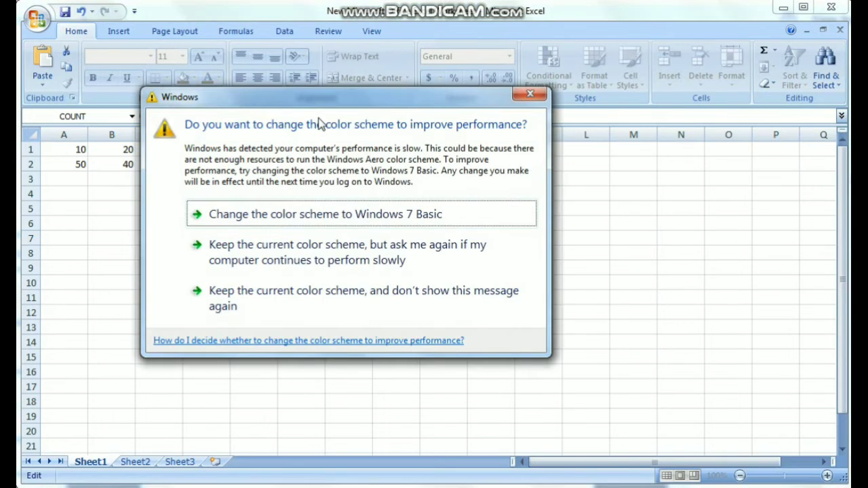
{"action": "left_click", "coordinate": [531, 94]}
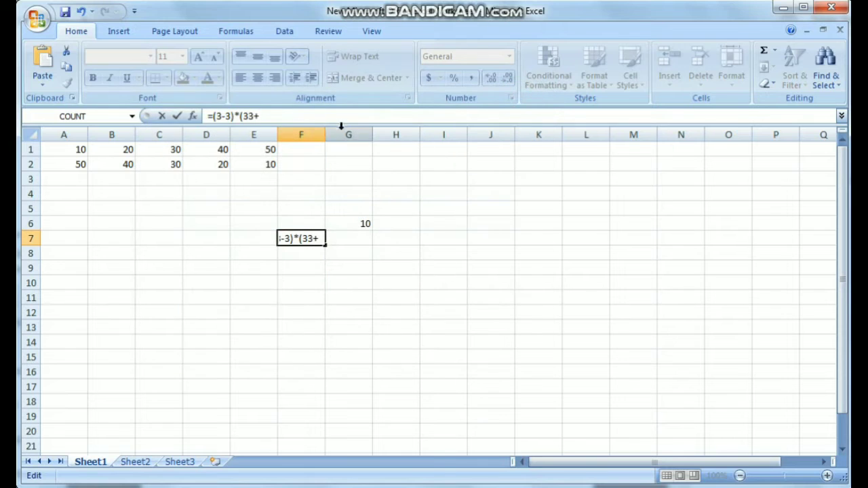
{"action": "left_click", "coordinate": [327, 117]}
{"action": "type", "text": "50)"}
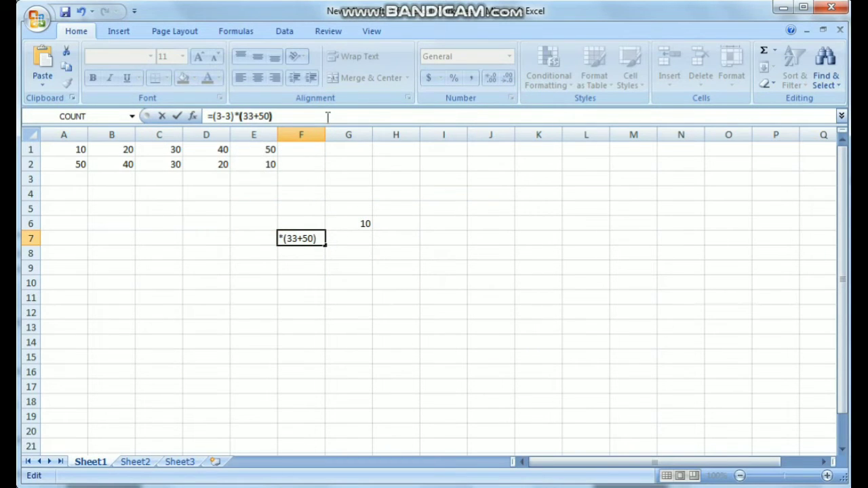
{"action": "key", "text": "Return"}
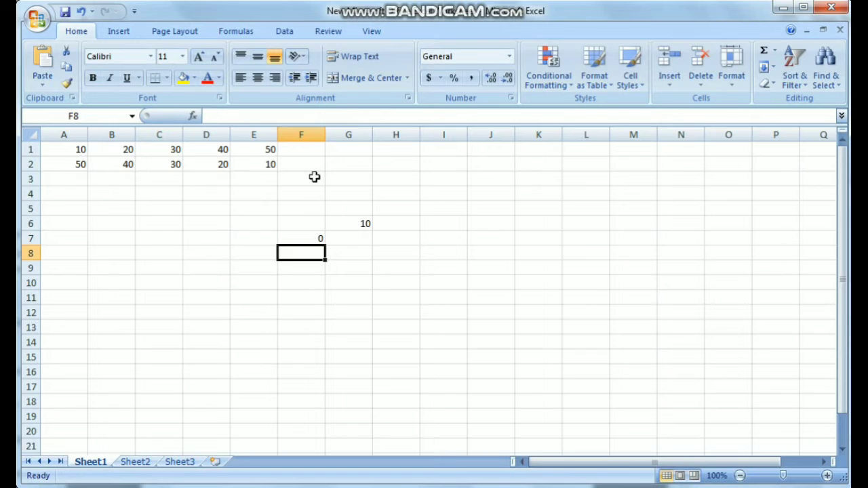
{"action": "left_click", "coordinate": [303, 238]}
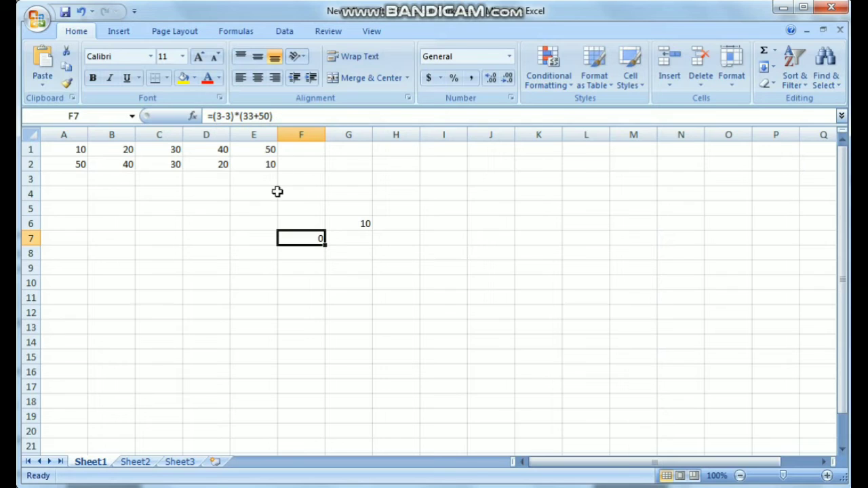
- Undo the formula entries in cells F7 and G6
{"action": "key", "text": "ctrl+z"}
{"action": "key", "text": "ctrl+z"}
{"action": "key", "text": "ctrl+z"}
{"action": "left_click", "coordinate": [409, 240]}
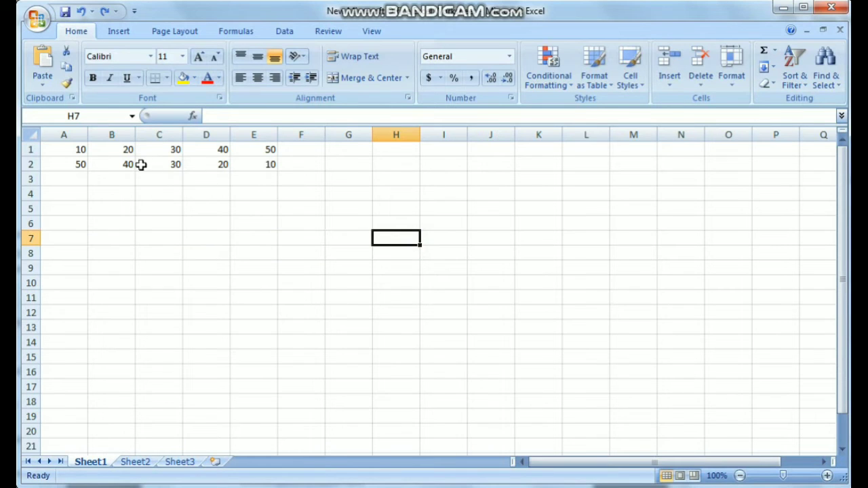
- Name cell A1 "saya" and reselect the cell to check its name
{"action": "left_click", "coordinate": [72, 152]}
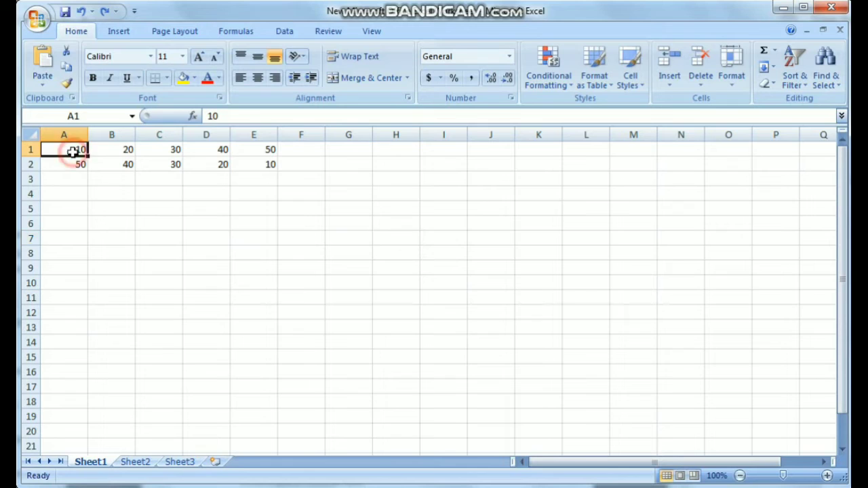
{"action": "left_click", "coordinate": [83, 116]}
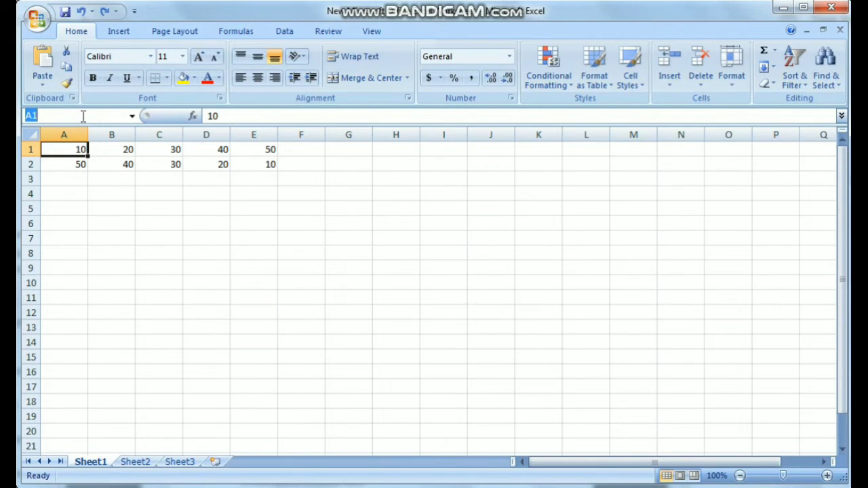
{"action": "key", "text": "BackSpace"}
{"action": "type", "text": "saya"}
{"action": "key", "text": "Return"}
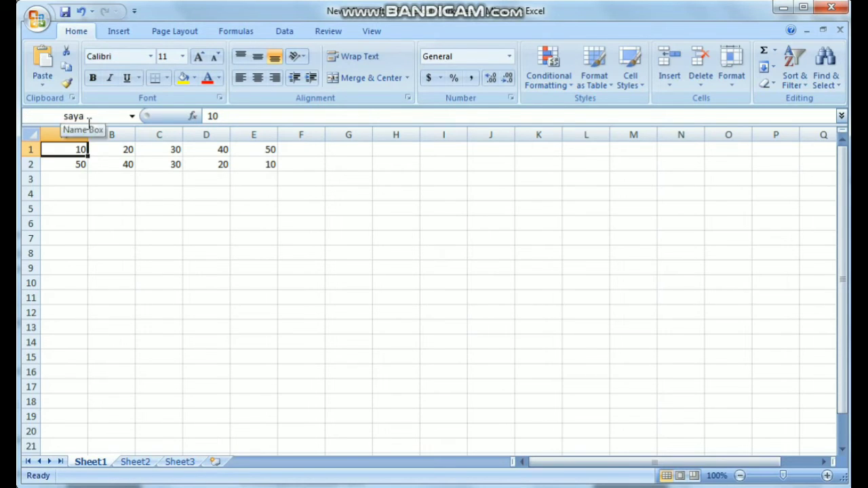
{"action": "left_click", "coordinate": [111, 150]}
{"action": "left_click", "coordinate": [81, 150]}
{"action": "left_click", "coordinate": [139, 153]}
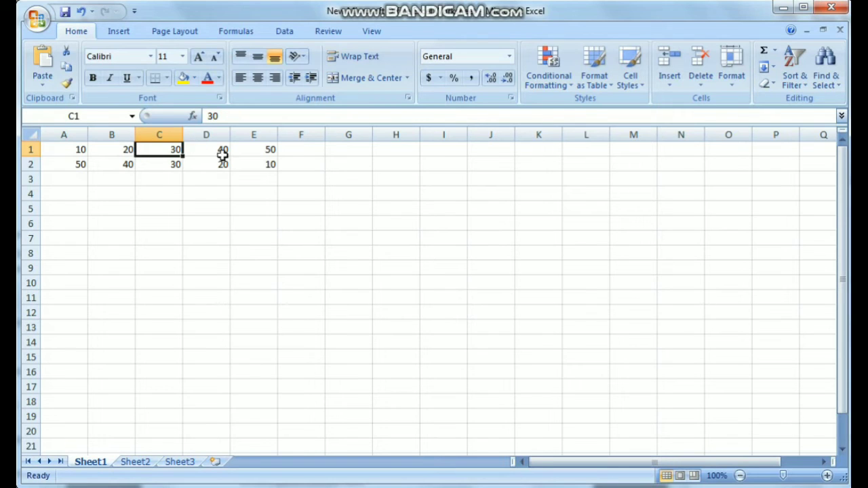
{"action": "left_click", "coordinate": [105, 117]}
{"action": "type", "text": "gaanteng"}
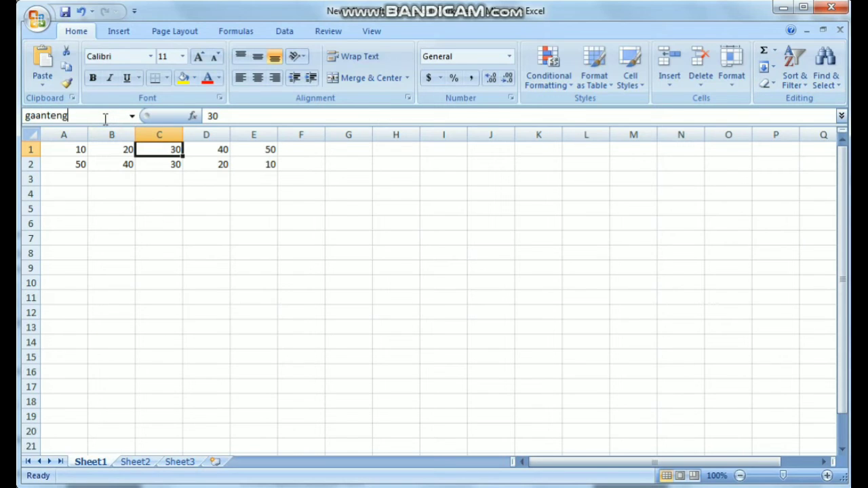
{"action": "left_click", "coordinate": [36, 116]}
{"action": "key", "text": "BackSpace"}
{"action": "left_click", "coordinate": [205, 147]}
- Name cell C1 "ganteng"
{"action": "left_click", "coordinate": [165, 154]}
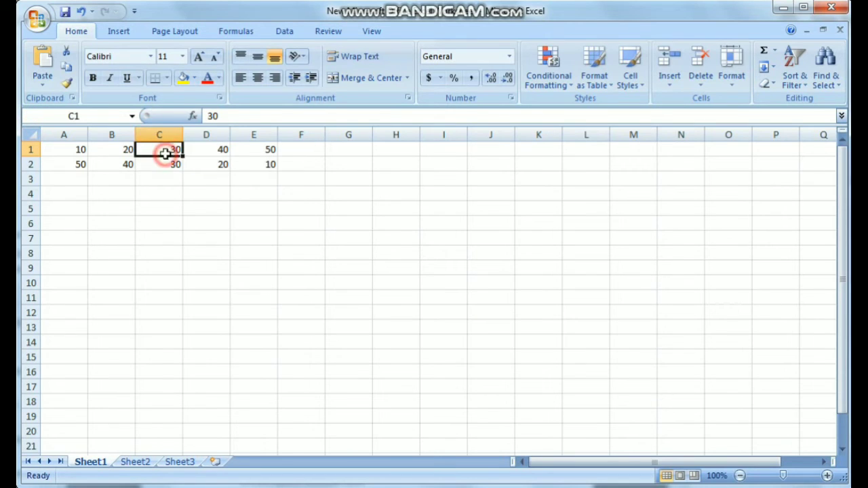
{"action": "left_click", "coordinate": [99, 119]}
{"action": "key", "text": "BackSpace"}
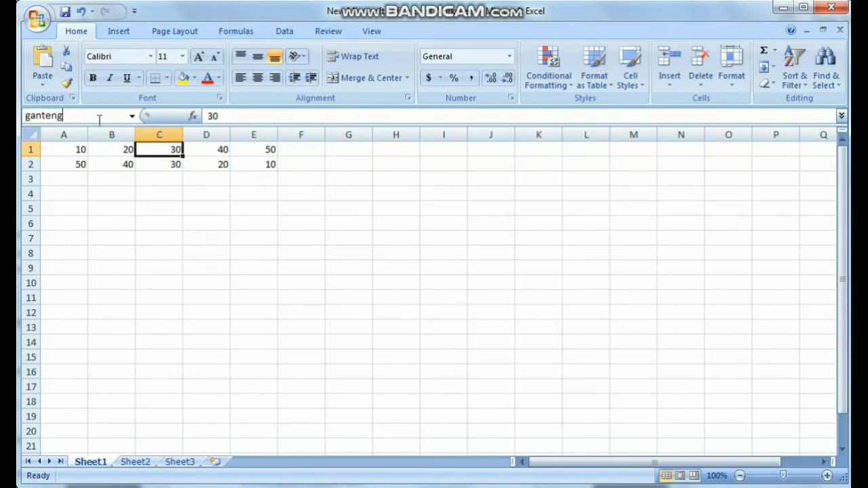
{"action": "key", "text": "Return"}
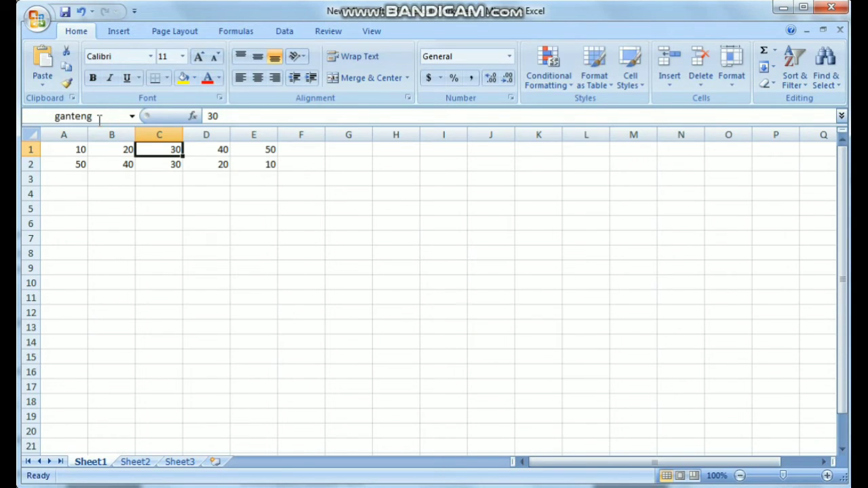
- Check the names assigned to cells A1 and C1, leaving their values unedited
{"action": "left_click", "coordinate": [264, 116]}
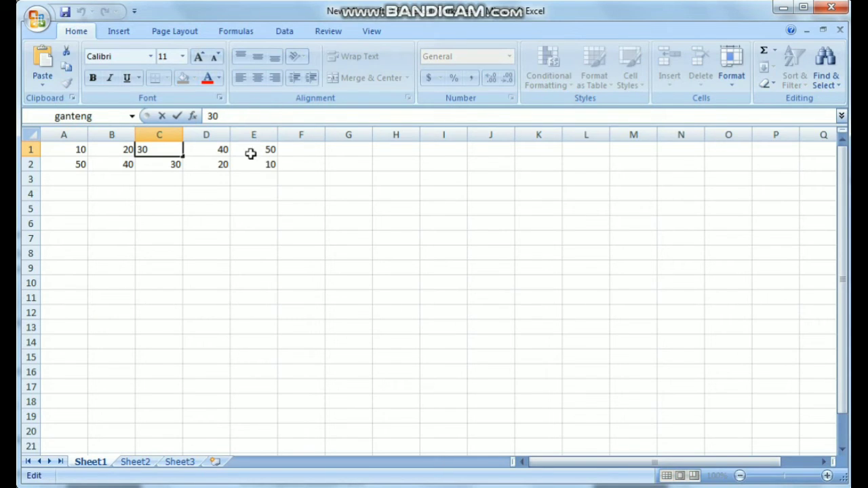
{"action": "left_click", "coordinate": [252, 180]}
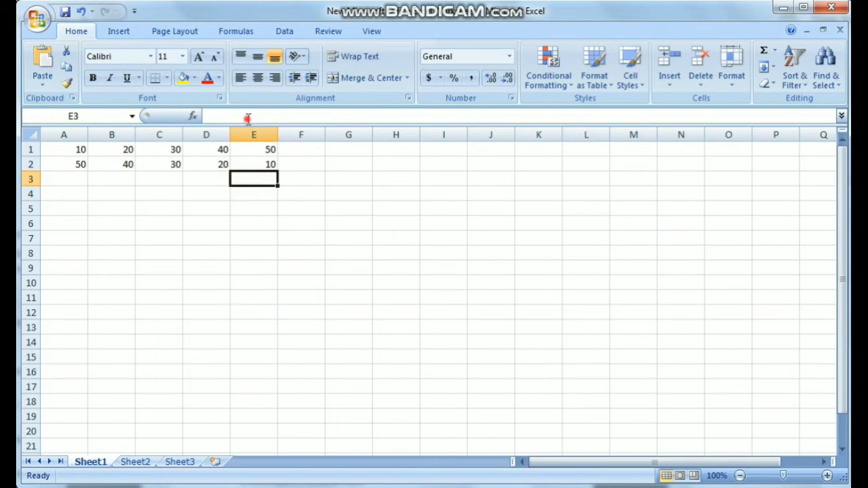
{"action": "left_click", "coordinate": [247, 116]}
{"action": "left_click", "coordinate": [79, 151]}
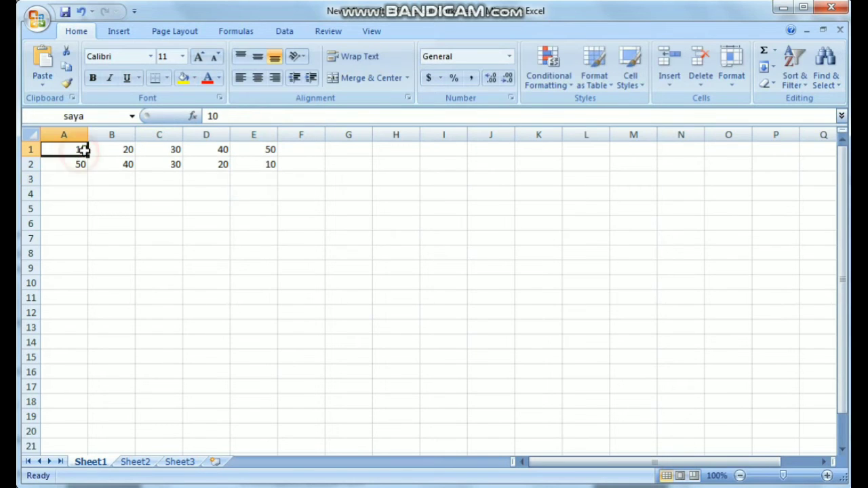
{"action": "left_click", "coordinate": [151, 149]}
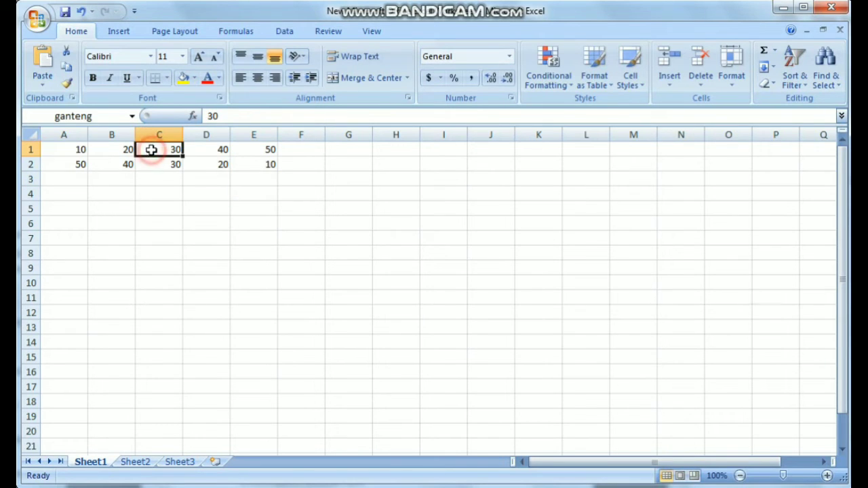
- Enter the formula =SUM(saya:ganteng) in cell F3 to add the range between the two named cells
{"action": "left_click", "coordinate": [273, 117]}
{"action": "left_click", "coordinate": [308, 181]}
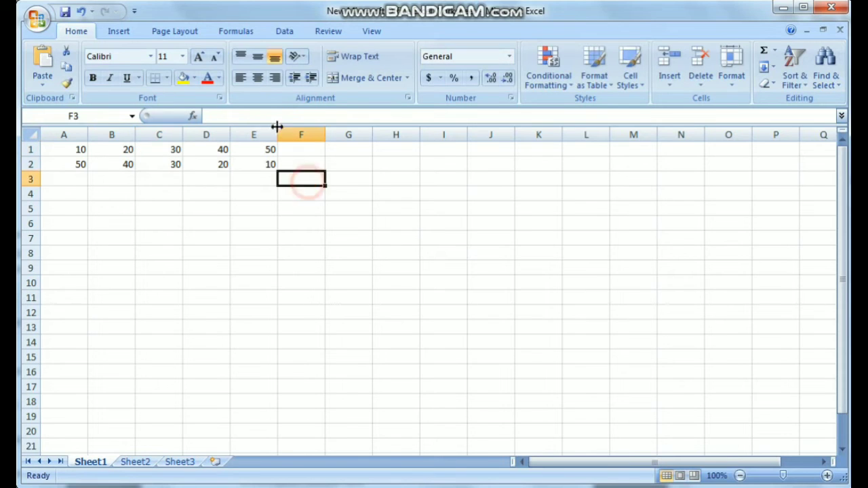
{"action": "left_click", "coordinate": [277, 119]}
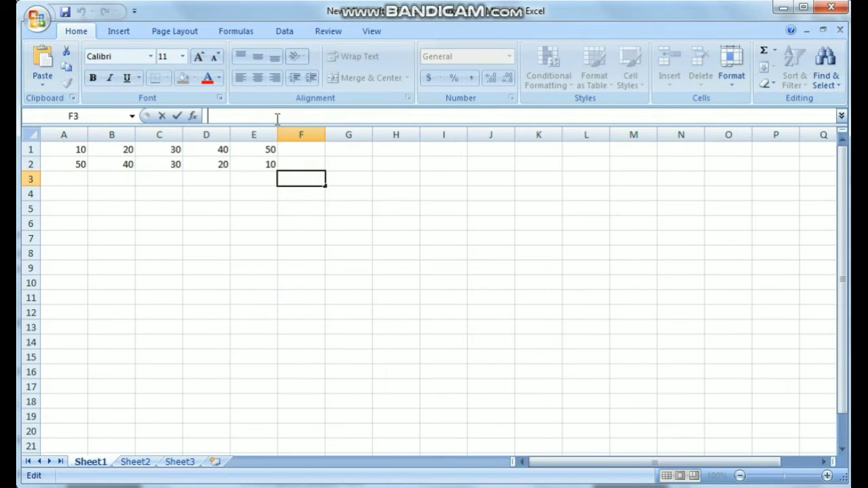
{"action": "type", "text": "=SUM"}
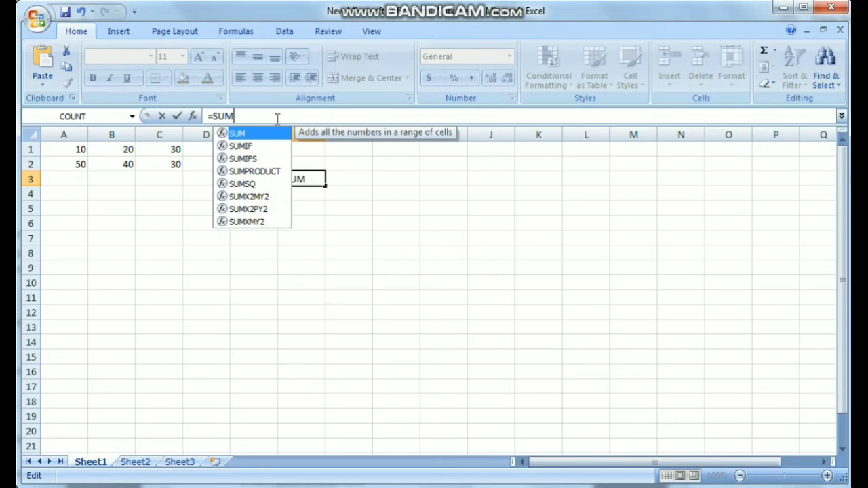
{"action": "type", "text": "("}
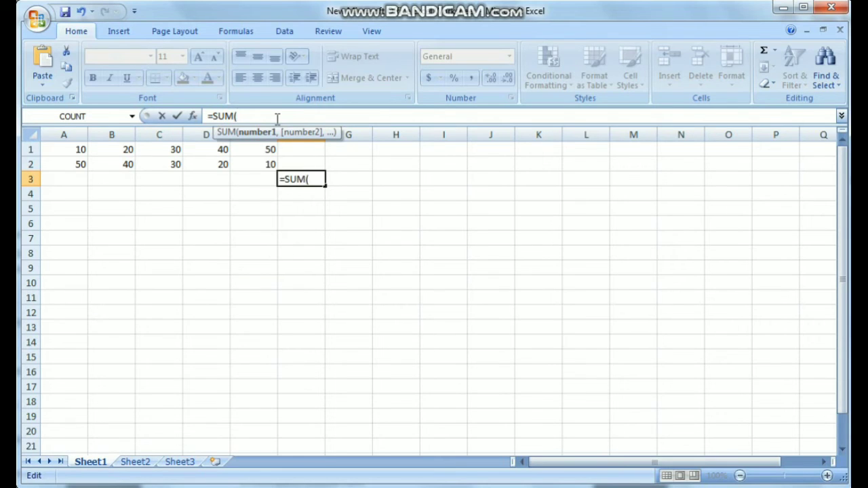
{"action": "type", "text": "saya"}
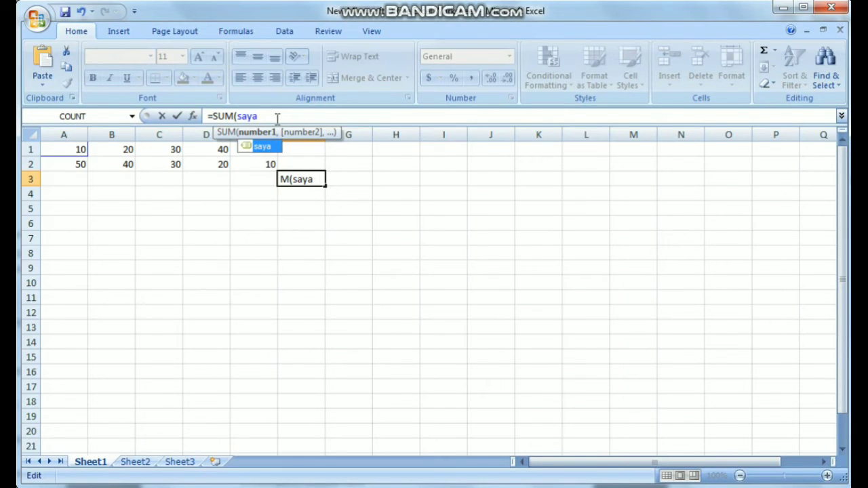
{"action": "type", "text": ":gan"}
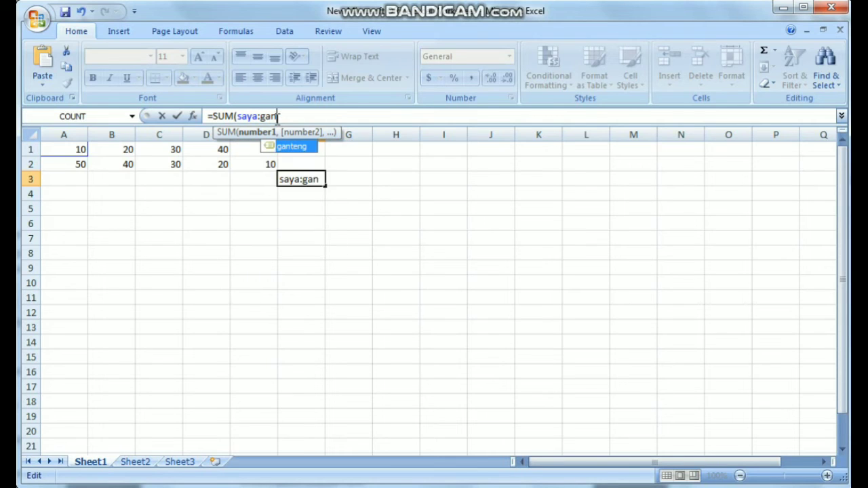
{"action": "type", "text": "teng)"}
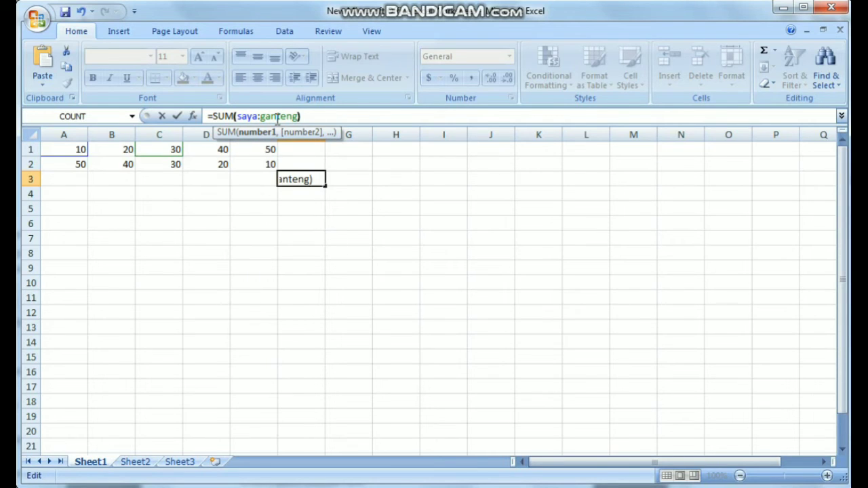
{"action": "key", "text": "Return"}
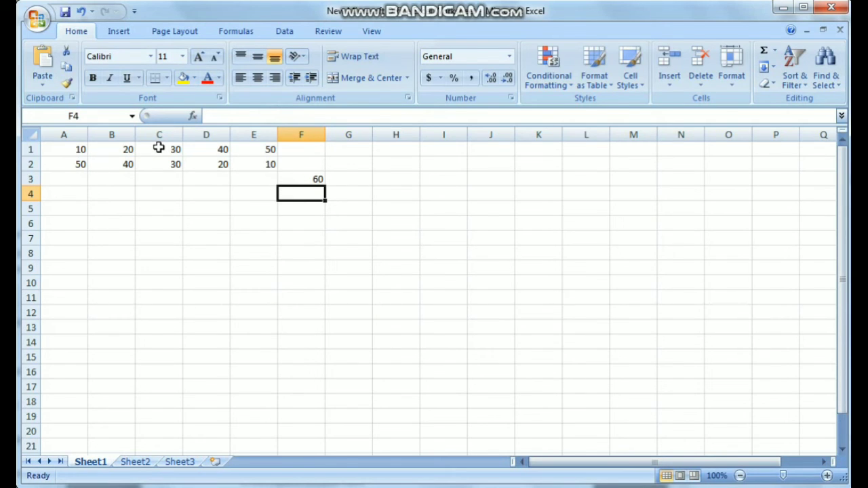
- Clear the named-cell sum formula from cell F3
{"action": "left_click", "coordinate": [298, 179]}
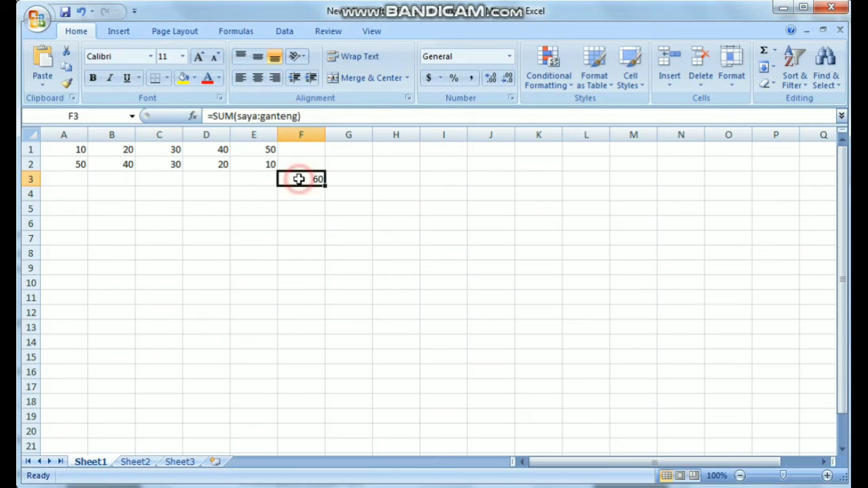
{"action": "key", "text": "Delete"}
{"action": "left_click", "coordinate": [409, 224]}
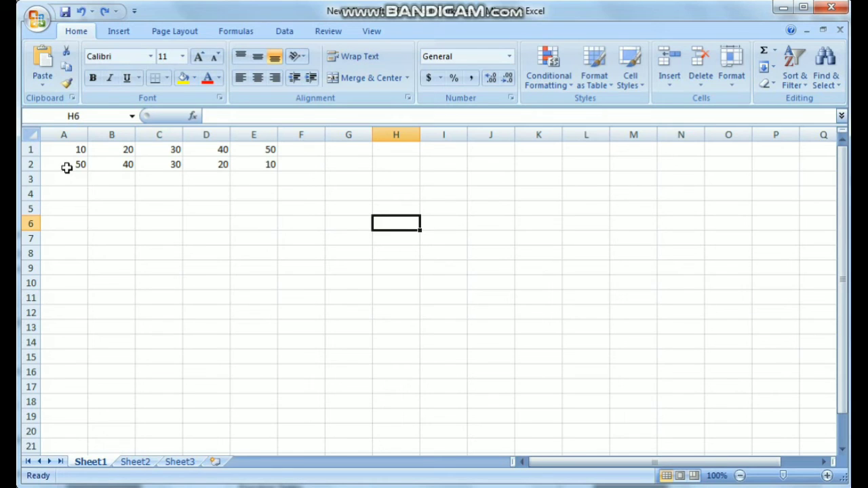
- Name the cell range A2:C2 "hebat"
{"action": "left_click_drag", "start_coordinate": [70, 168], "coordinate": [146, 159]}
{"action": "left_click", "coordinate": [115, 119]}
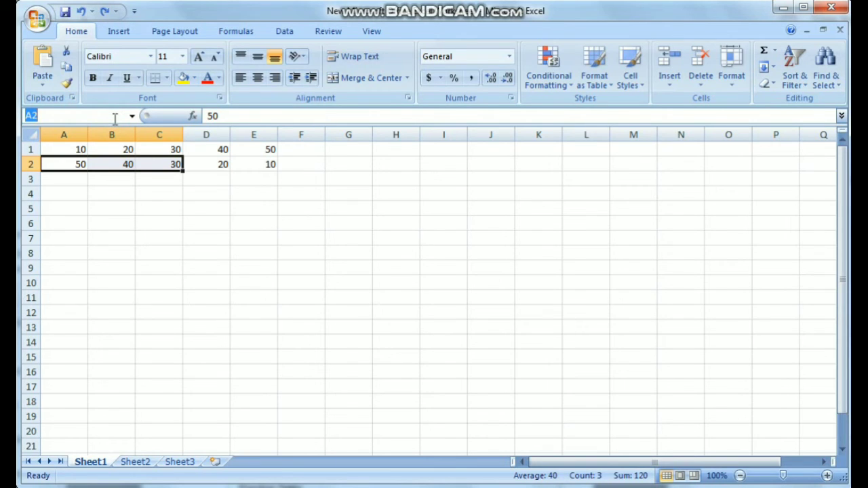
{"action": "type", "text": "hebat"}
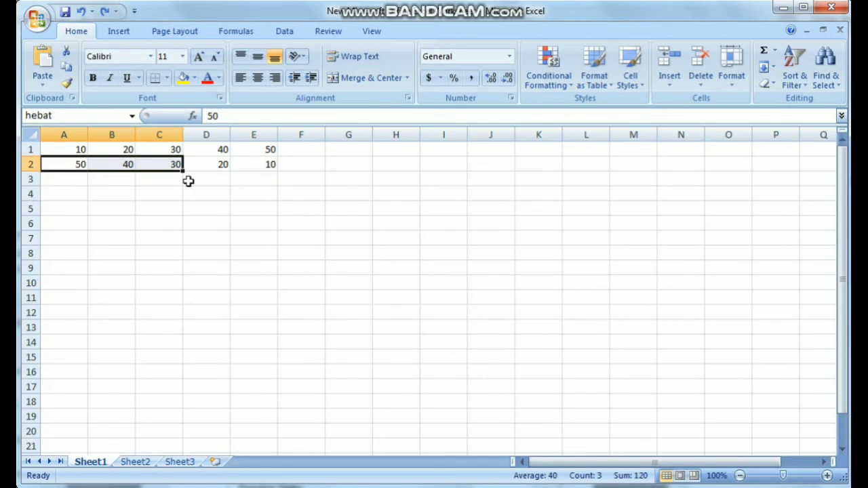
{"action": "key", "text": "Return"}
- Reselect A2:C2 to check the range's name, dismissing the Windows color scheme prompt without choosing an option
{"action": "left_click", "coordinate": [305, 209]}
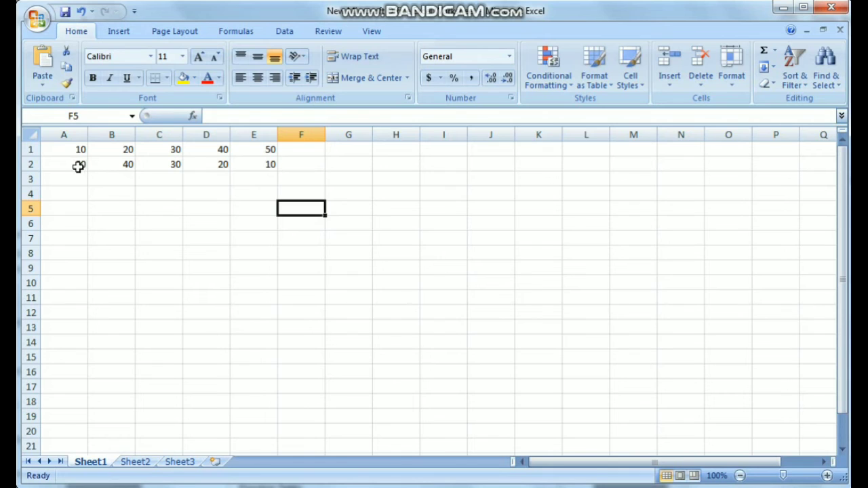
{"action": "left_click_drag", "start_coordinate": [77, 165], "coordinate": [143, 164]}
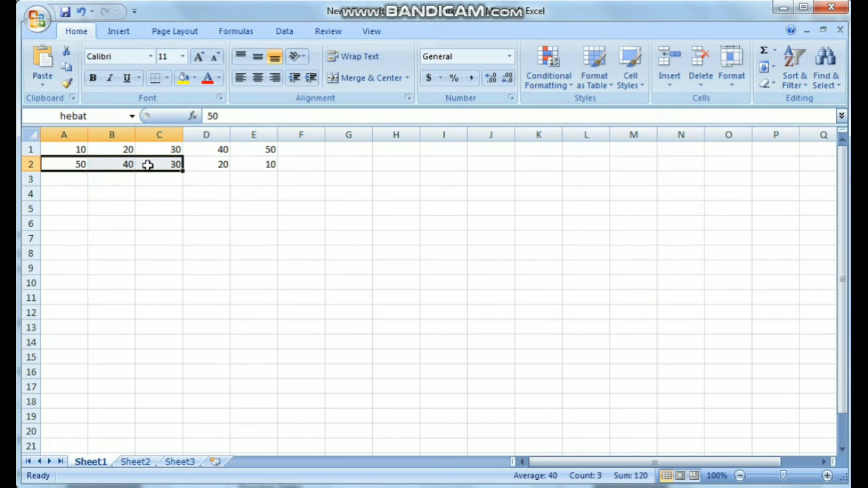
{"action": "left_click", "coordinate": [291, 234]}
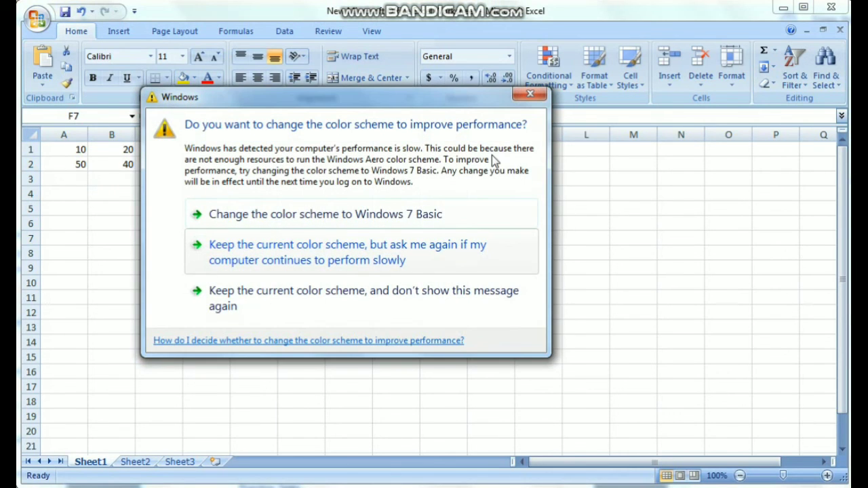
{"action": "left_click", "coordinate": [521, 95]}
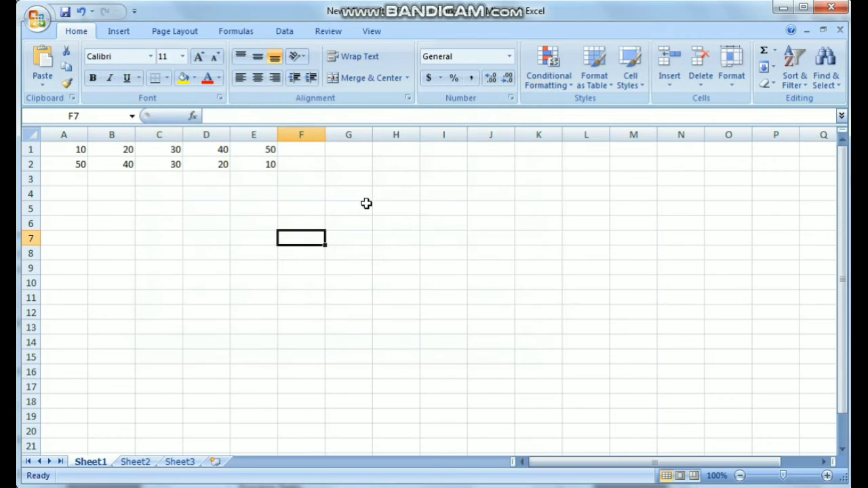
{"action": "left_click", "coordinate": [317, 223]}
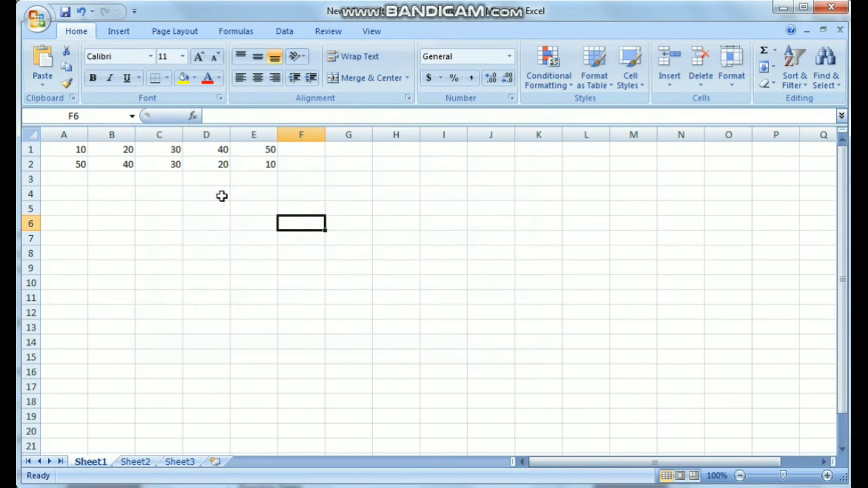
{"action": "left_click_drag", "start_coordinate": [76, 165], "coordinate": [145, 166]}
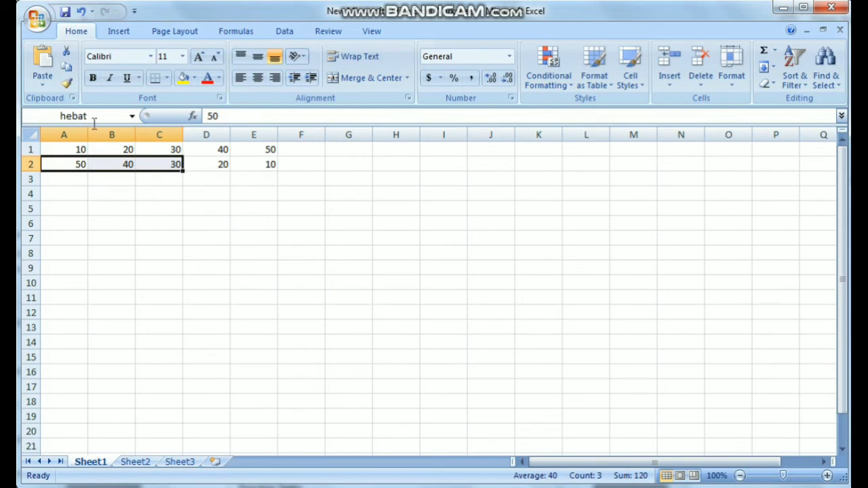
- Enter the formula =SUM(hebat) in cell G5 to add the named range
{"action": "left_click", "coordinate": [329, 207]}
{"action": "left_click", "coordinate": [277, 117]}
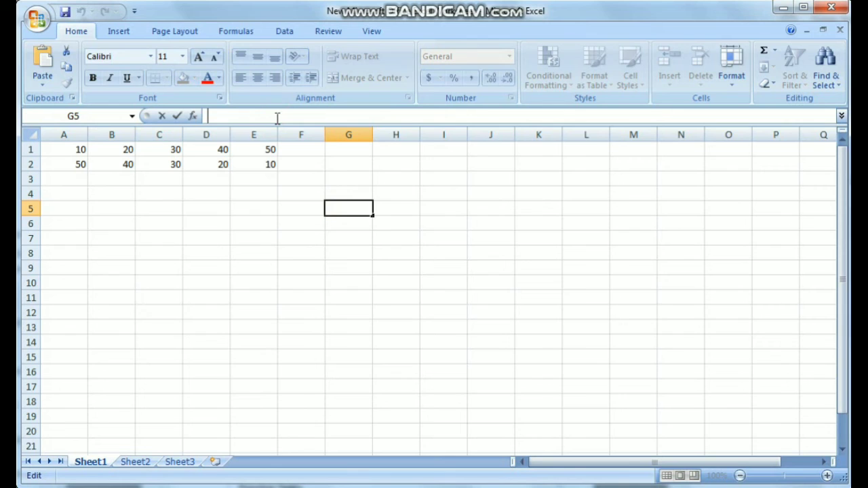
{"action": "type", "text": "="}
{"action": "key", "text": "BackSpace"}
{"action": "type", "text": "="}
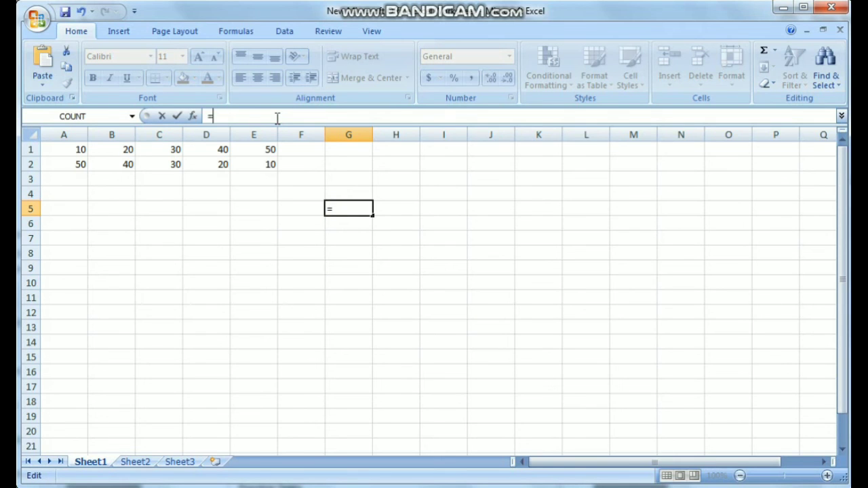
{"action": "type", "text": "SUM"}
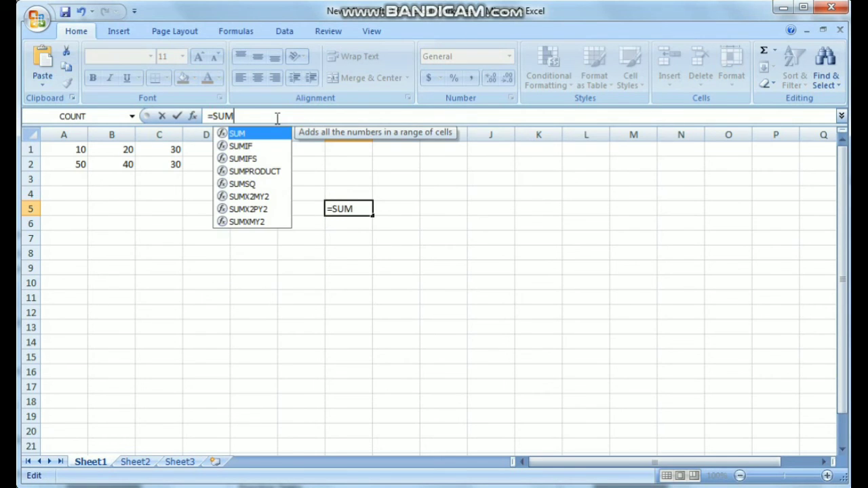
{"action": "type", "text": "("}
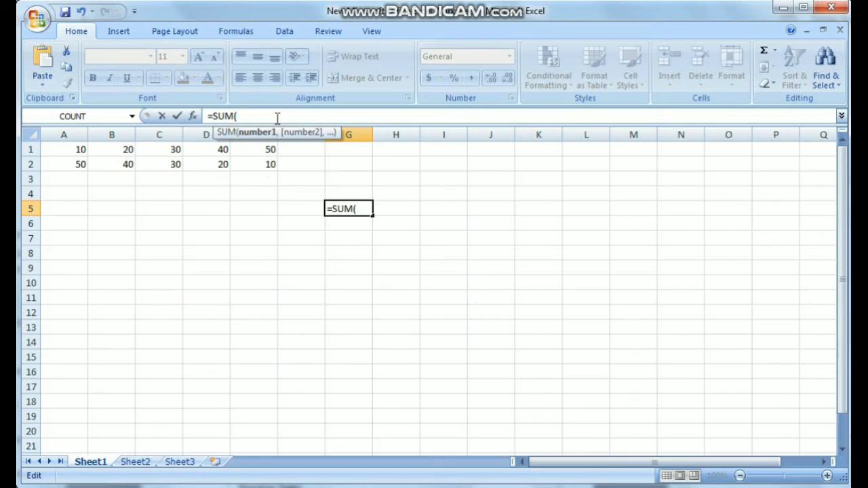
{"action": "type", "text": "hebat"}
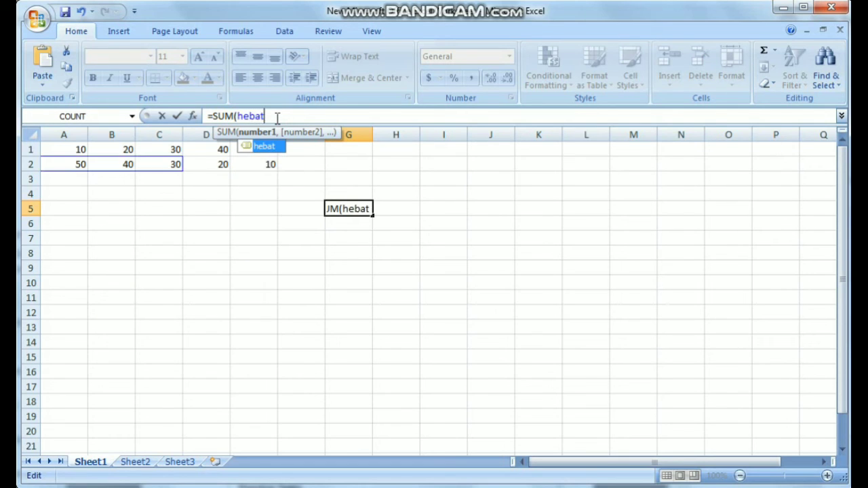
{"action": "type", "text": ")"}
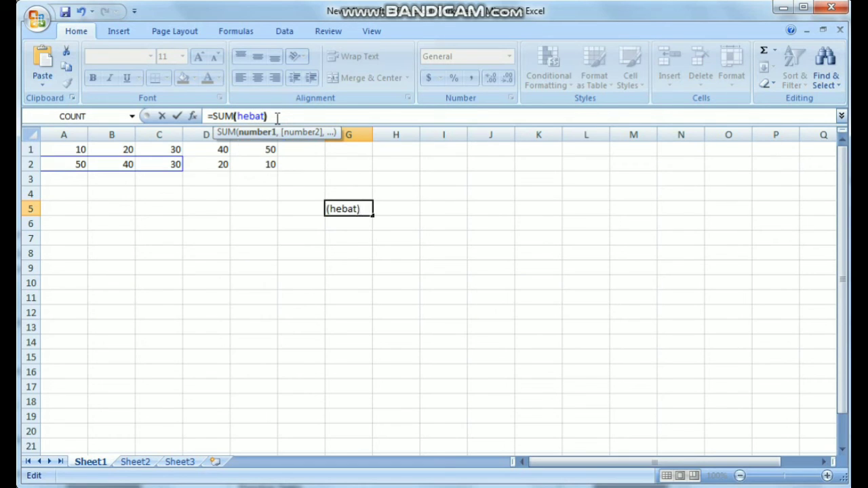
{"action": "key", "text": "Return"}
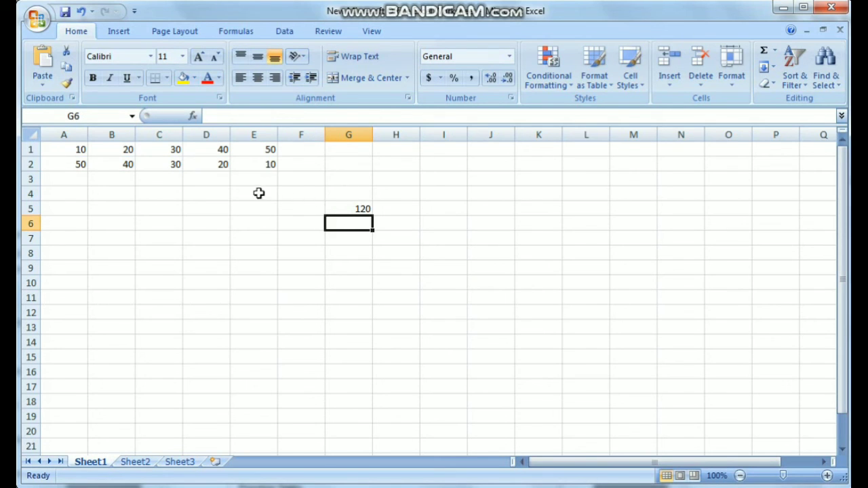
- Review cell C2 and the formula in cell G5, and clear G5
{"action": "left_click", "coordinate": [156, 166]}
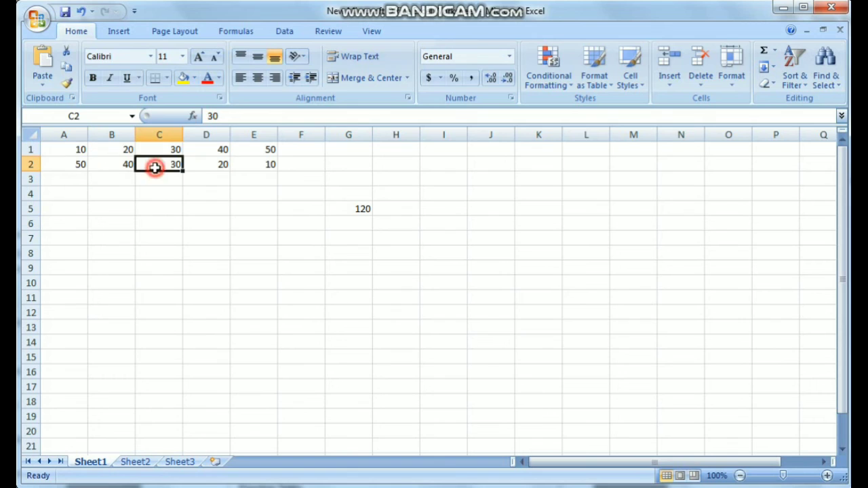
{"action": "left_click", "coordinate": [358, 212]}
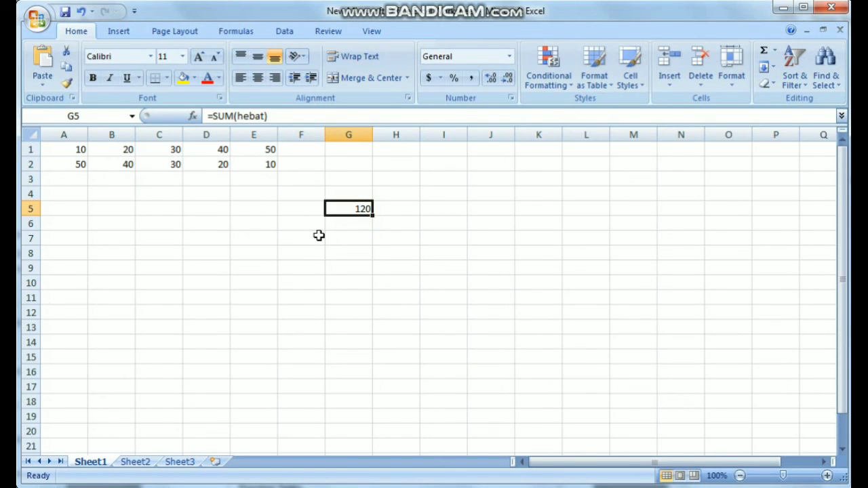
{"action": "key", "text": "Delete"}
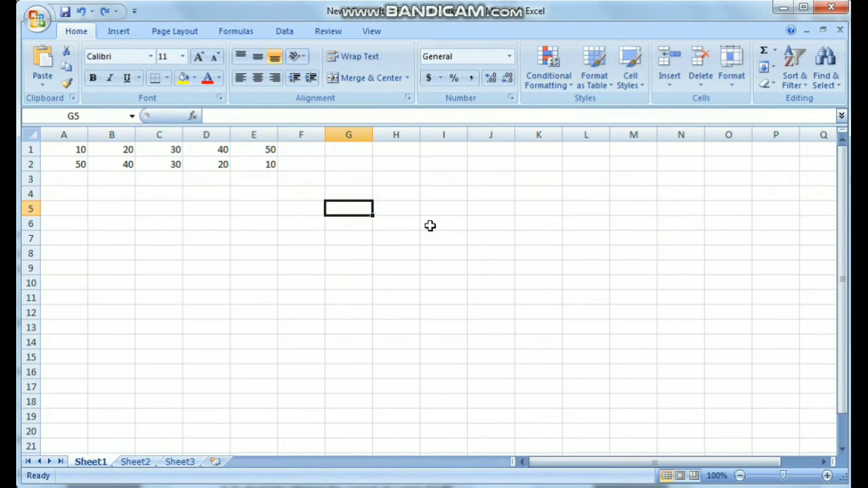
{"action": "left_click", "coordinate": [427, 223]}
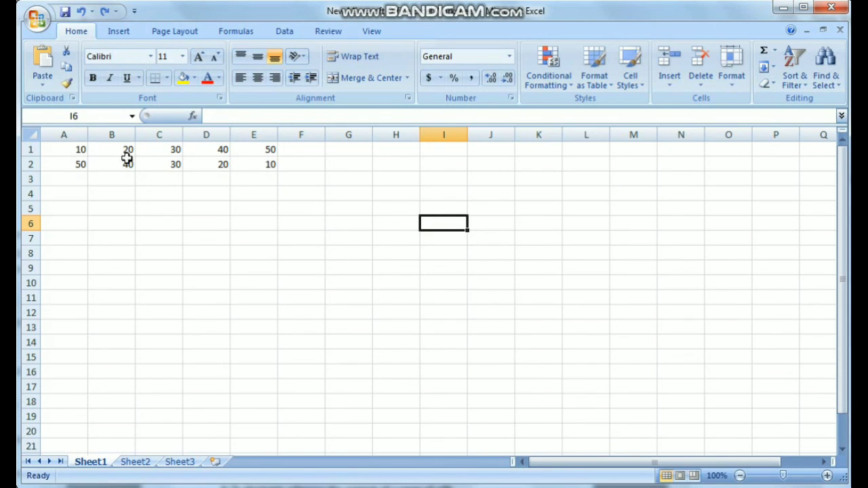
- Enter the formula =SUM(A1:E2) in cell G6, picking the range covering both rows of numbers
{"action": "left_click", "coordinate": [348, 221]}
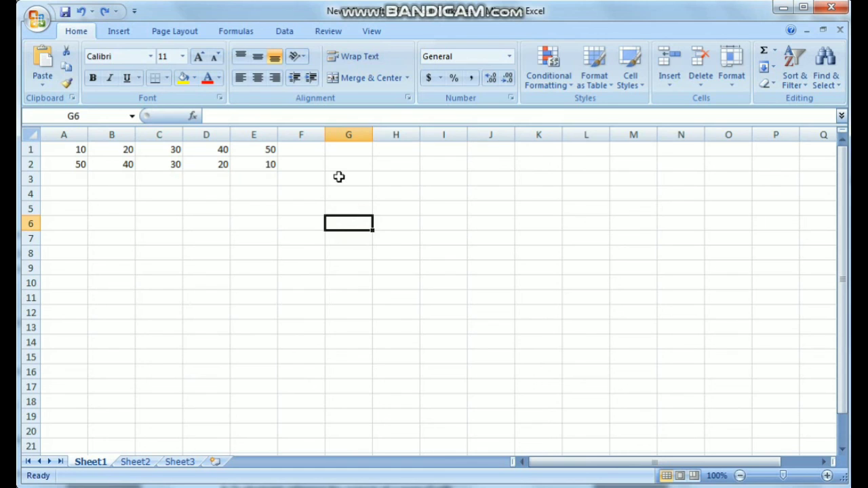
{"action": "left_click", "coordinate": [240, 115]}
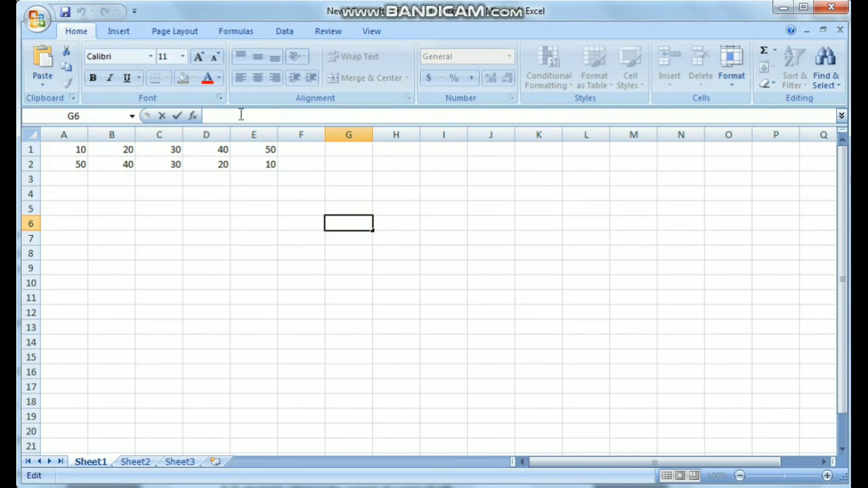
{"action": "type", "text": "=SUM"}
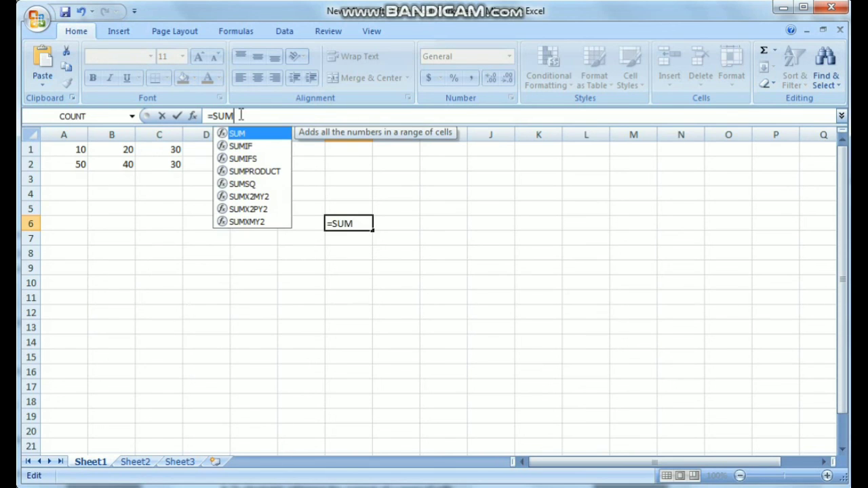
{"action": "type", "text": "("}
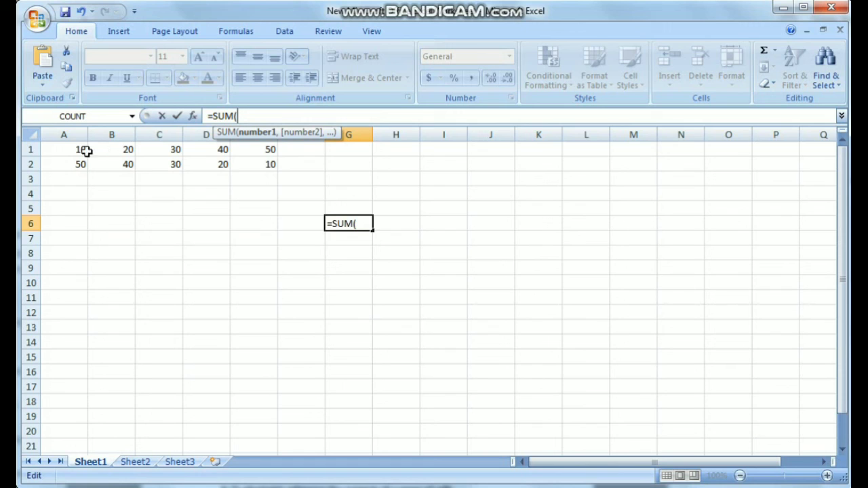
{"action": "left_click_drag", "start_coordinate": [75, 151], "coordinate": [248, 163]}
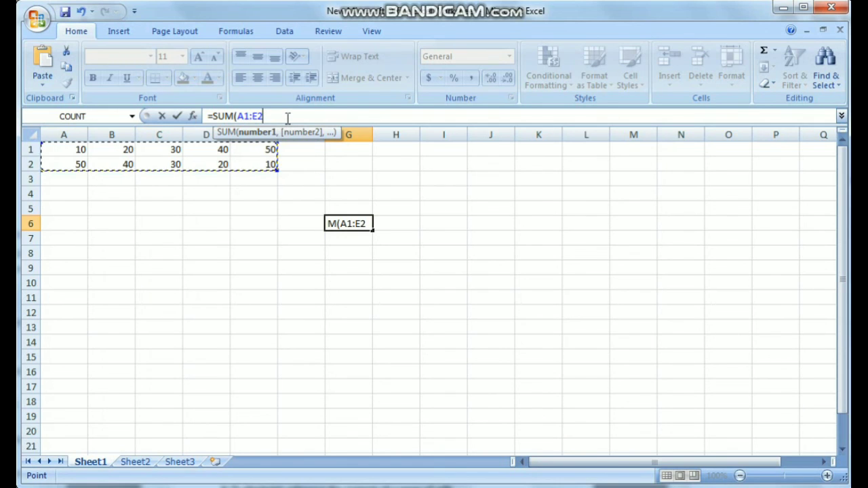
{"action": "type", "text": ")"}
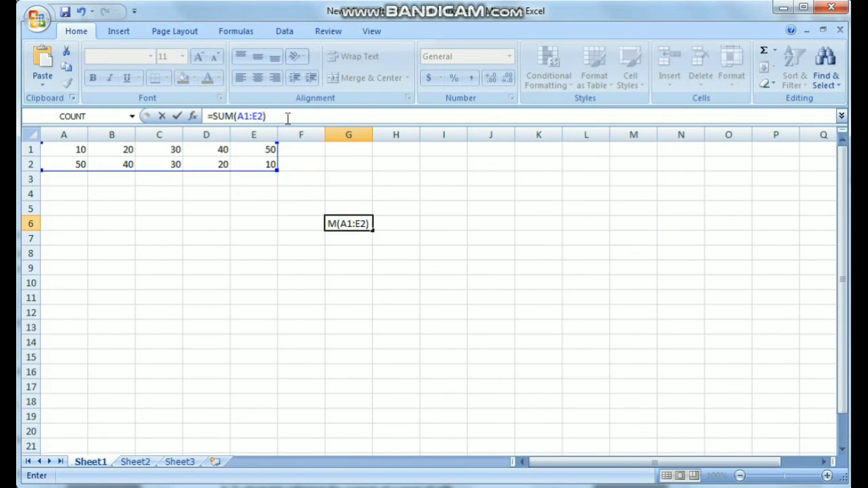
{"action": "key", "text": "Return"}
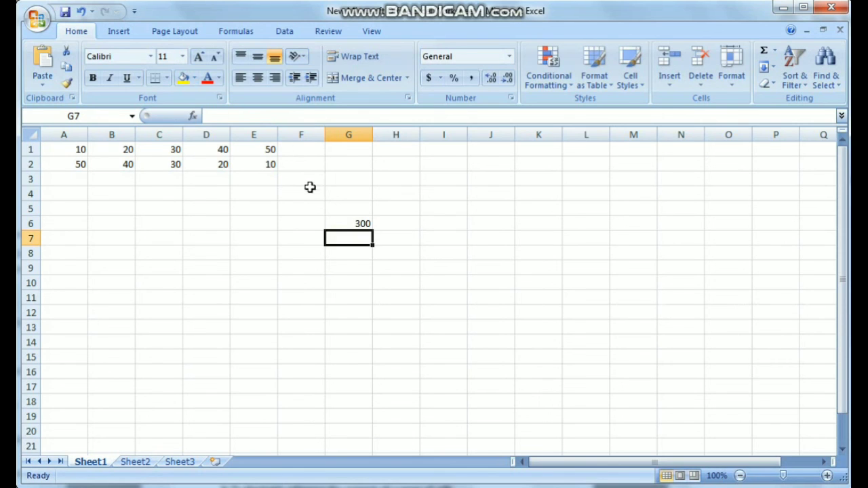